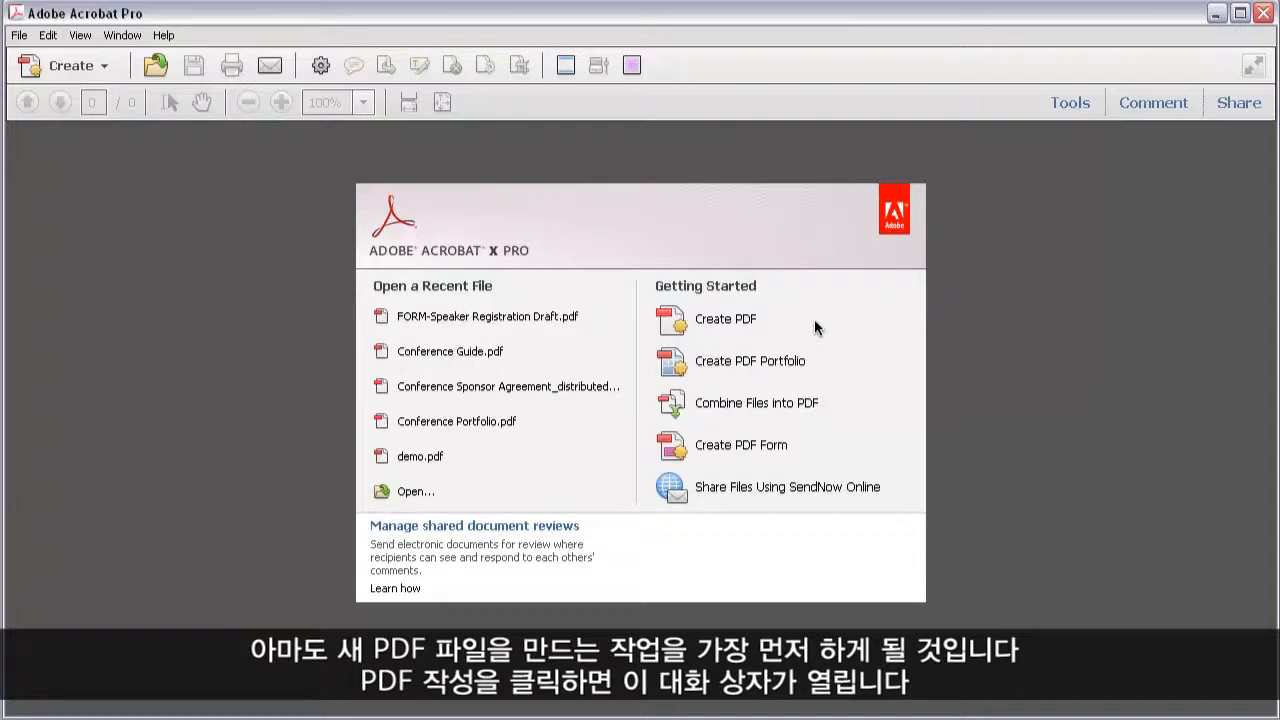
Create a PDF from web capture.png in the demo folder with all supported formats listed, and close the PDF without saving.
left_click(728, 319)
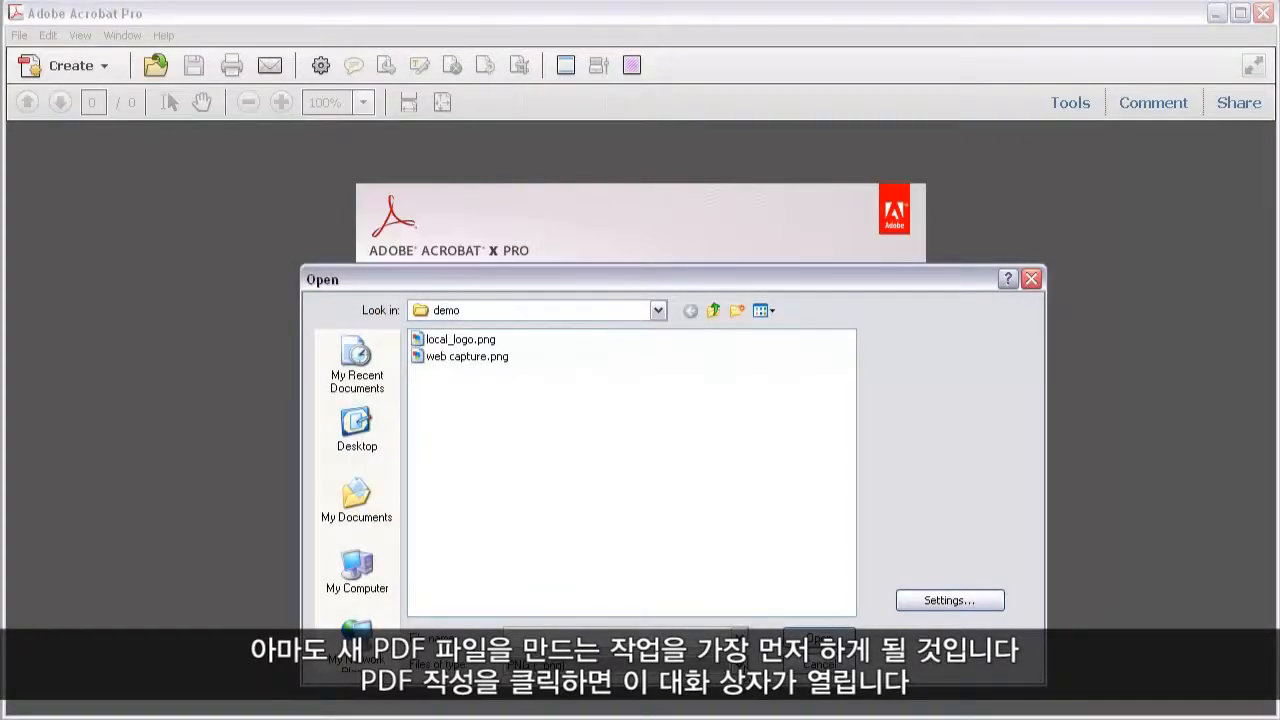
left_click(740, 663)
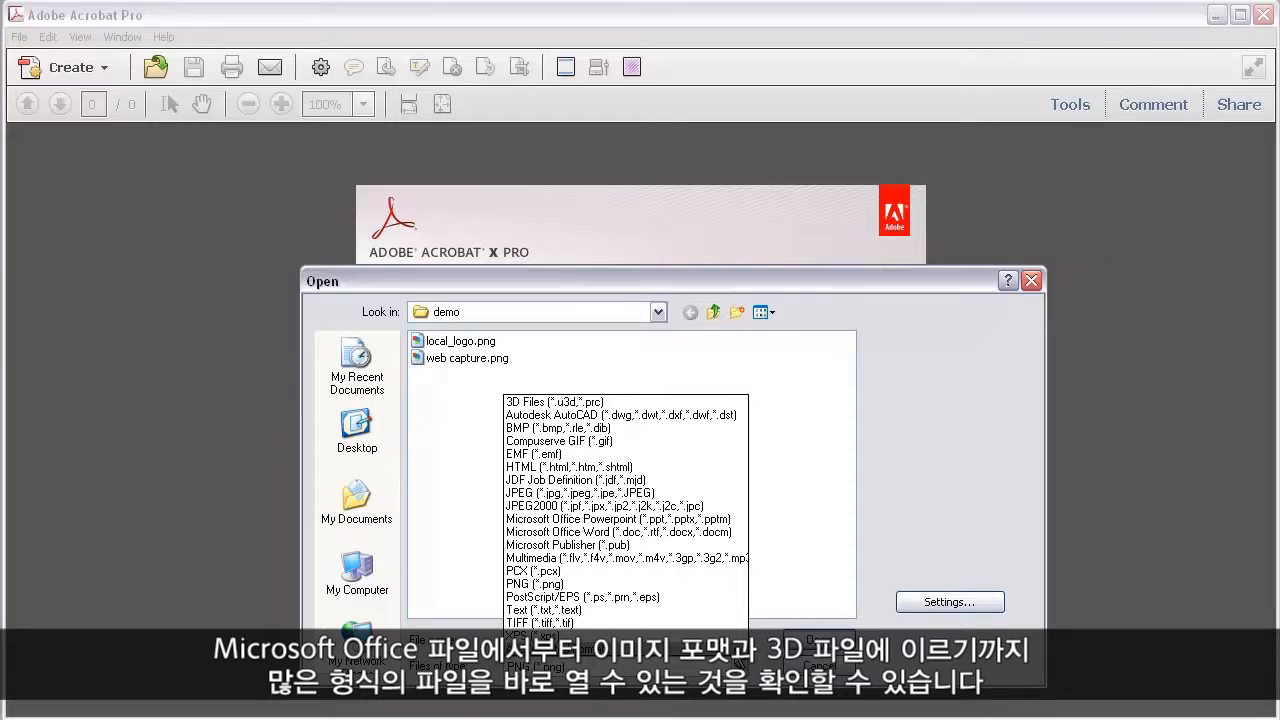
left_click(736, 650)
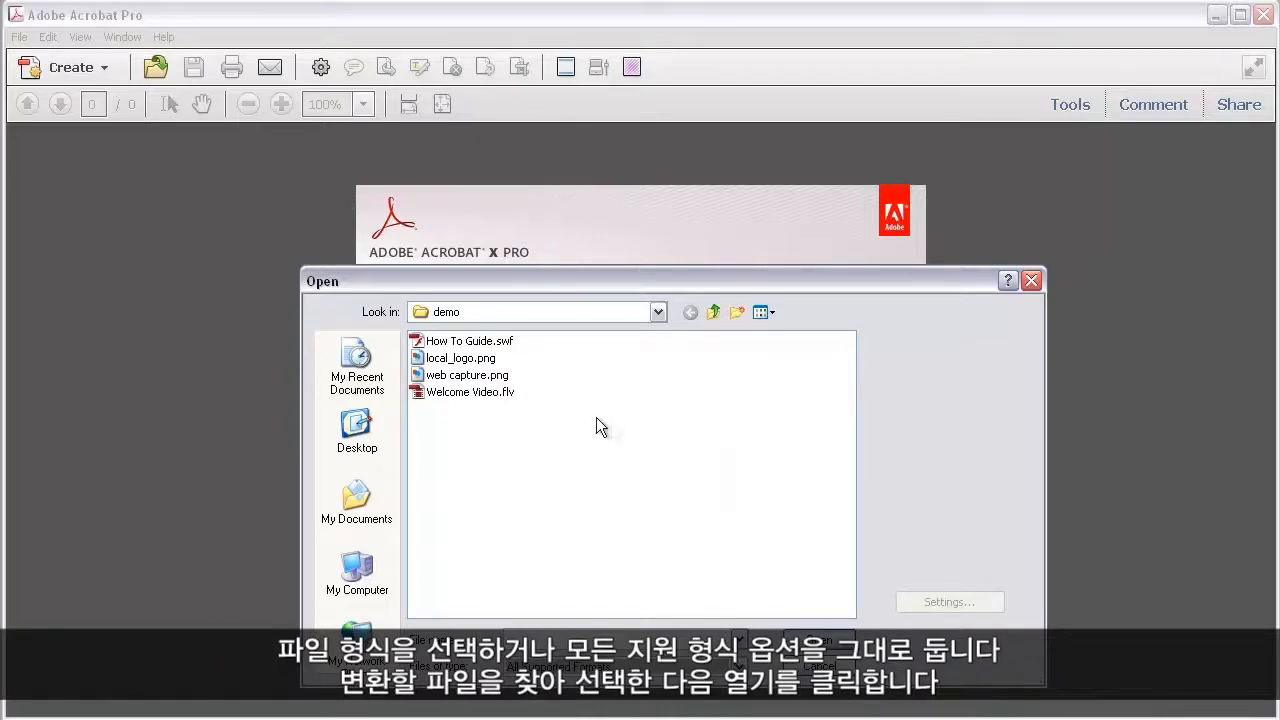
left_click(496, 376)
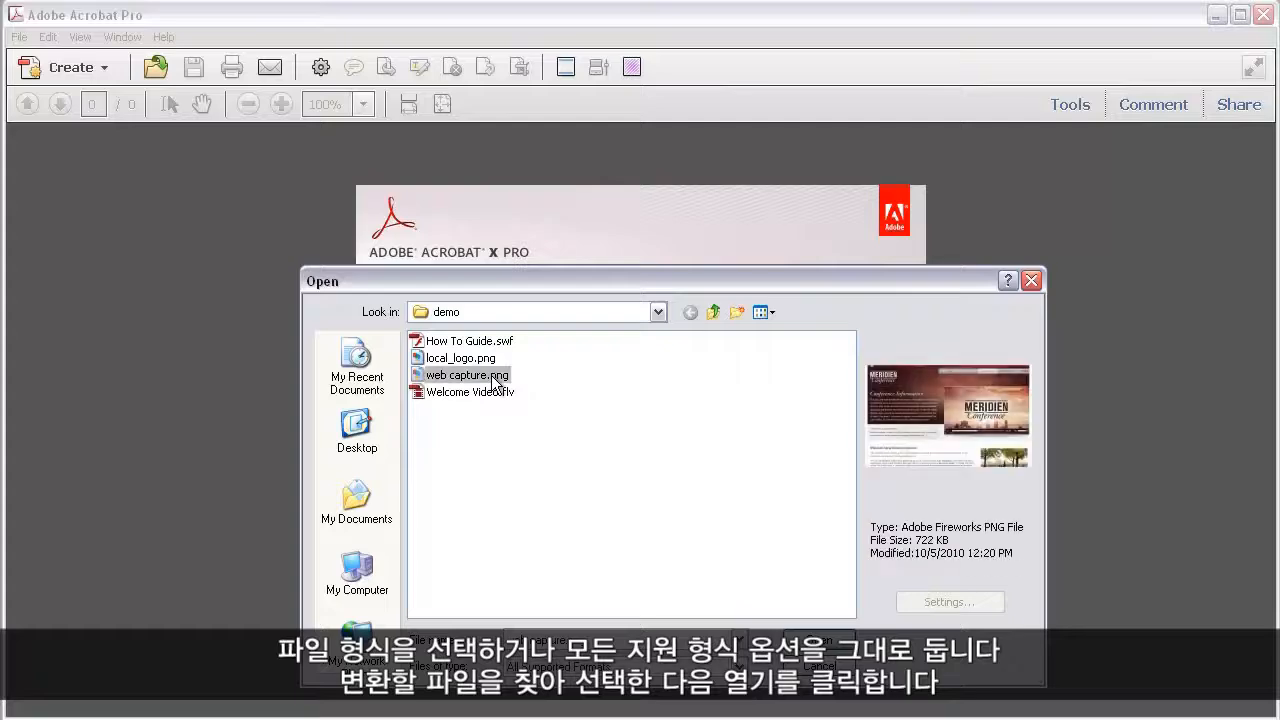
left_click(828, 640)
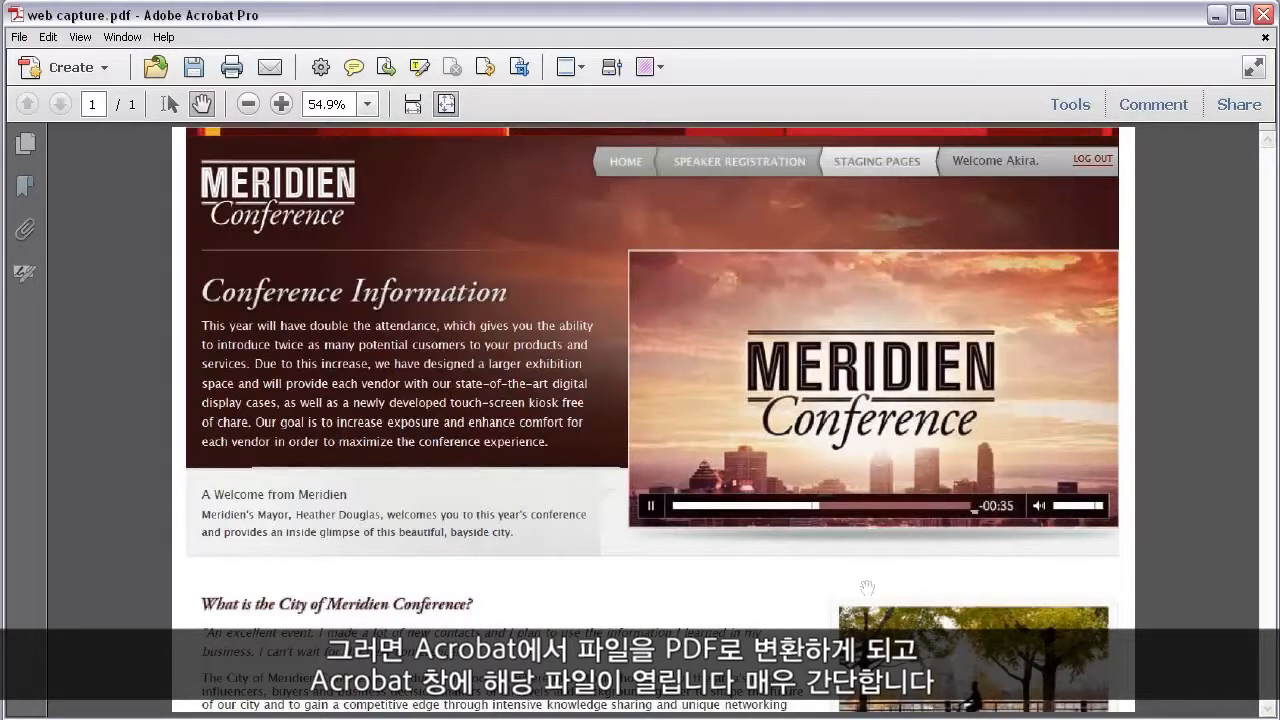
left_click(1265, 38)
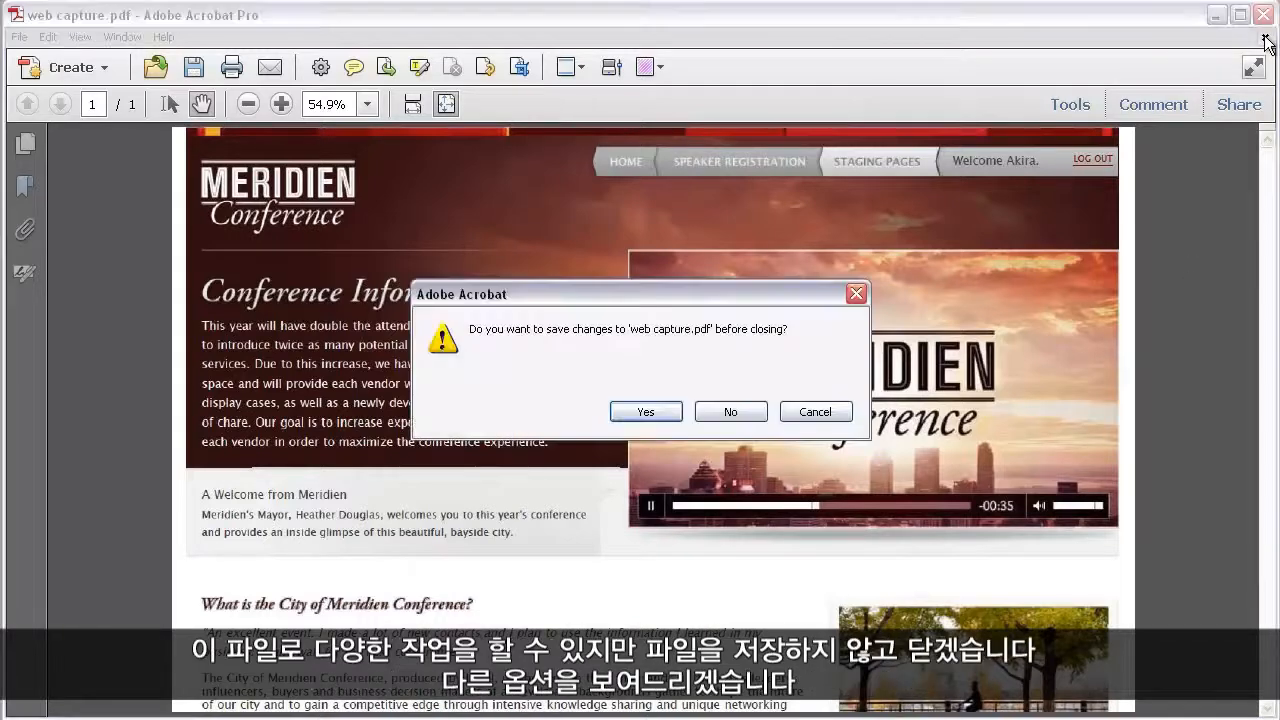
left_click(731, 411)
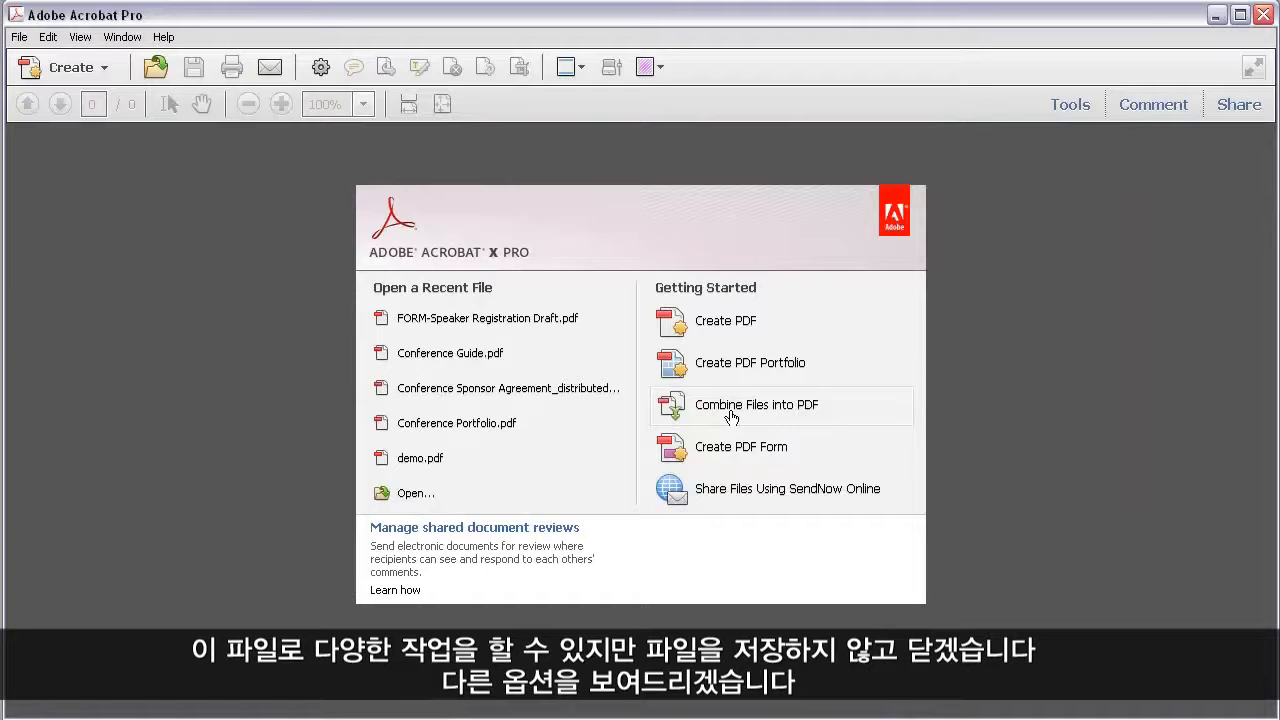
Start a PDF Portfolio, preview the Freeform, Grid, Linear and Wave layouts, and choose the Click-Through layout.
left_click(817, 367)
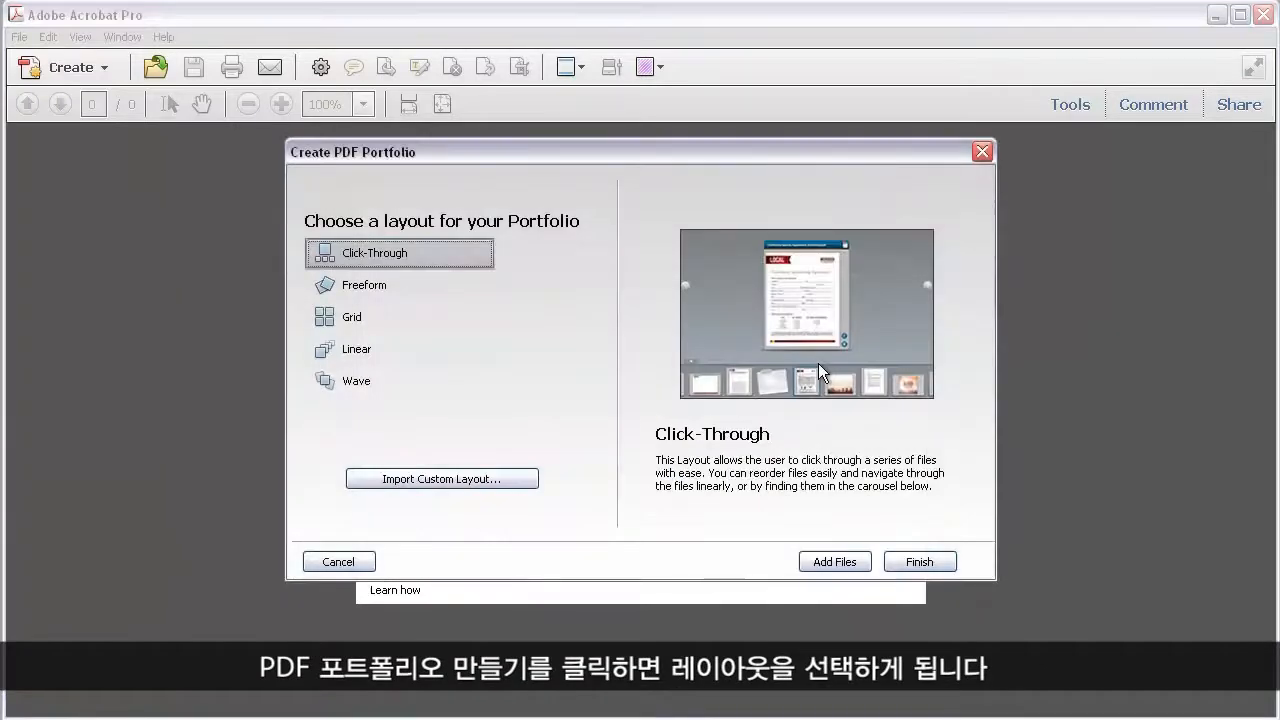
left_click(351, 287)
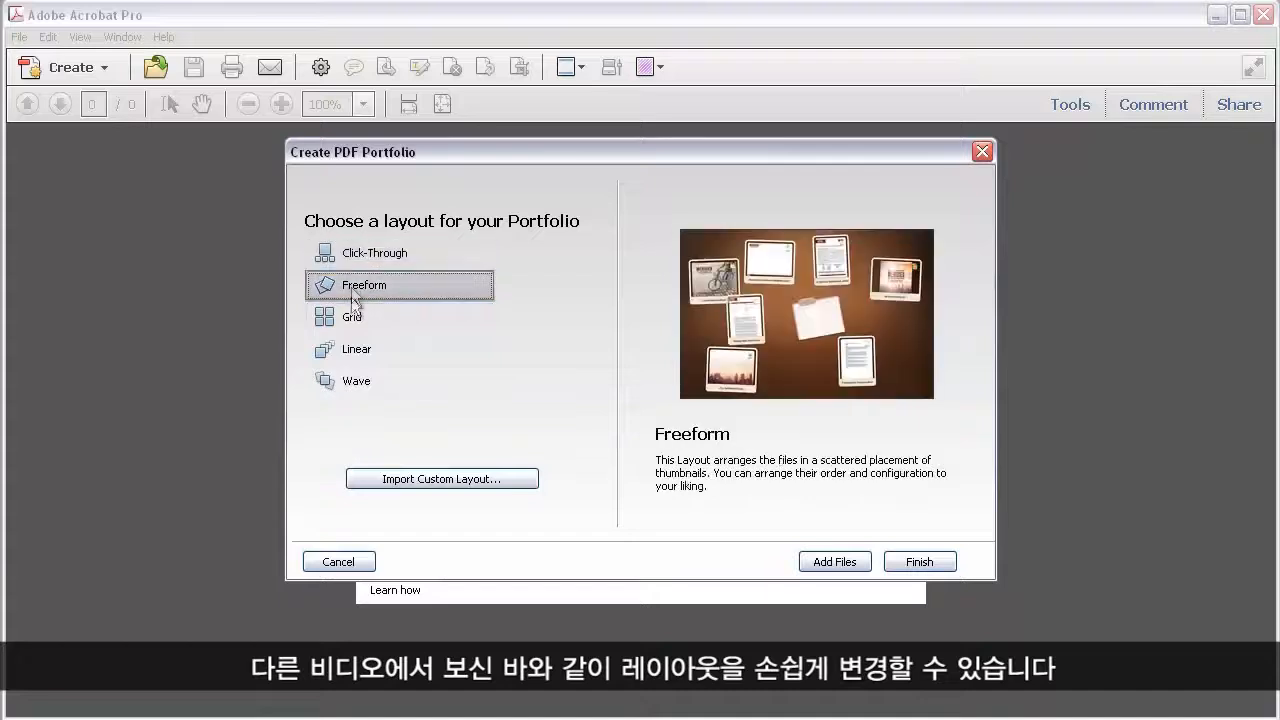
left_click(353, 318)
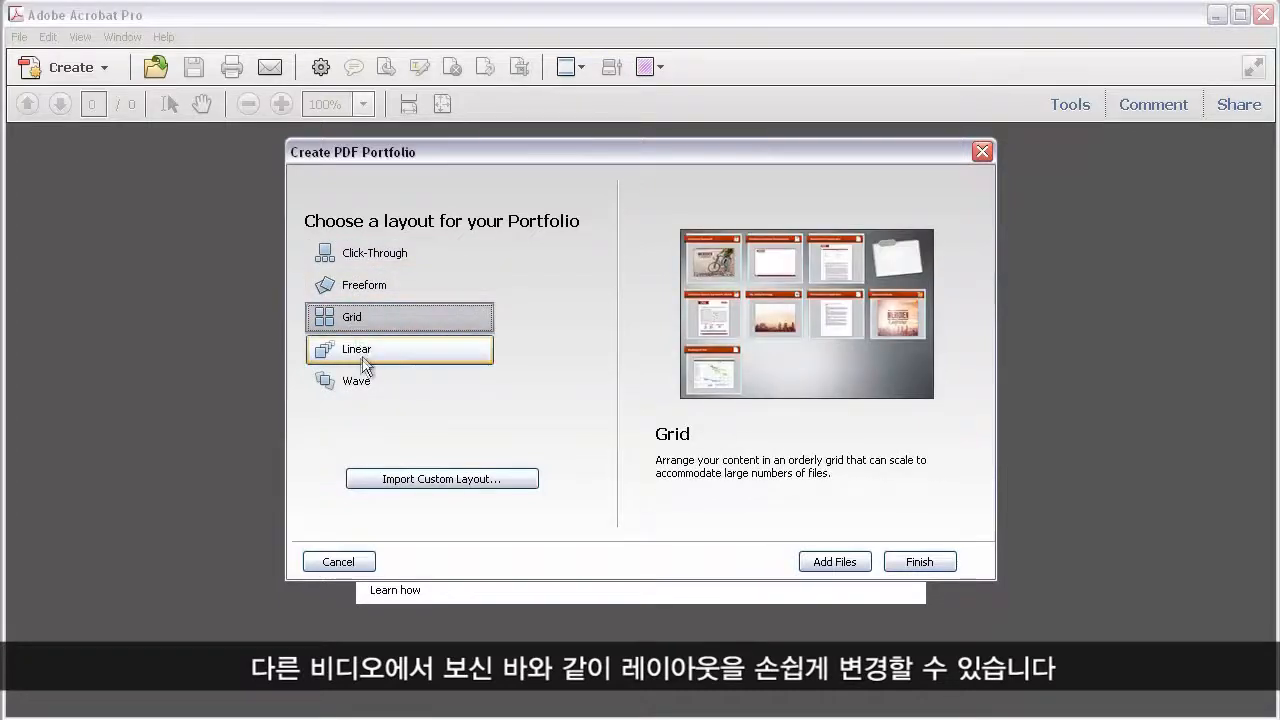
left_click(362, 352)
left_click(364, 379)
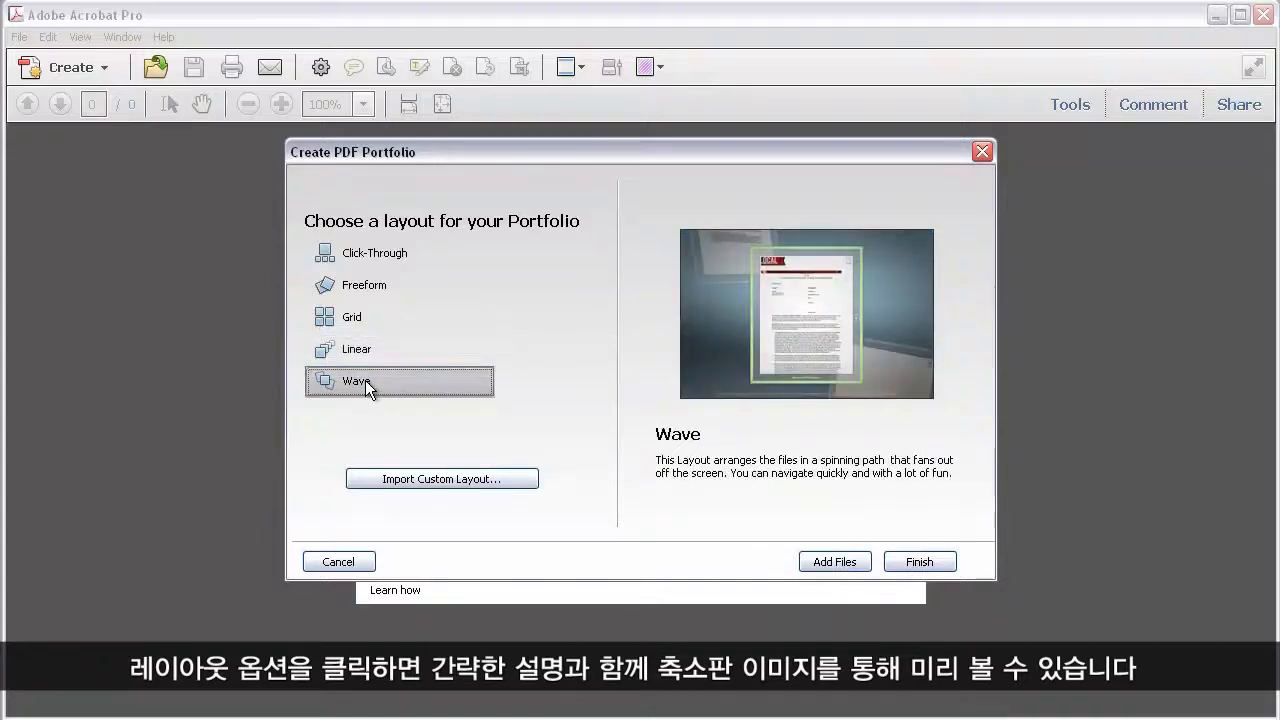
left_click(398, 258)
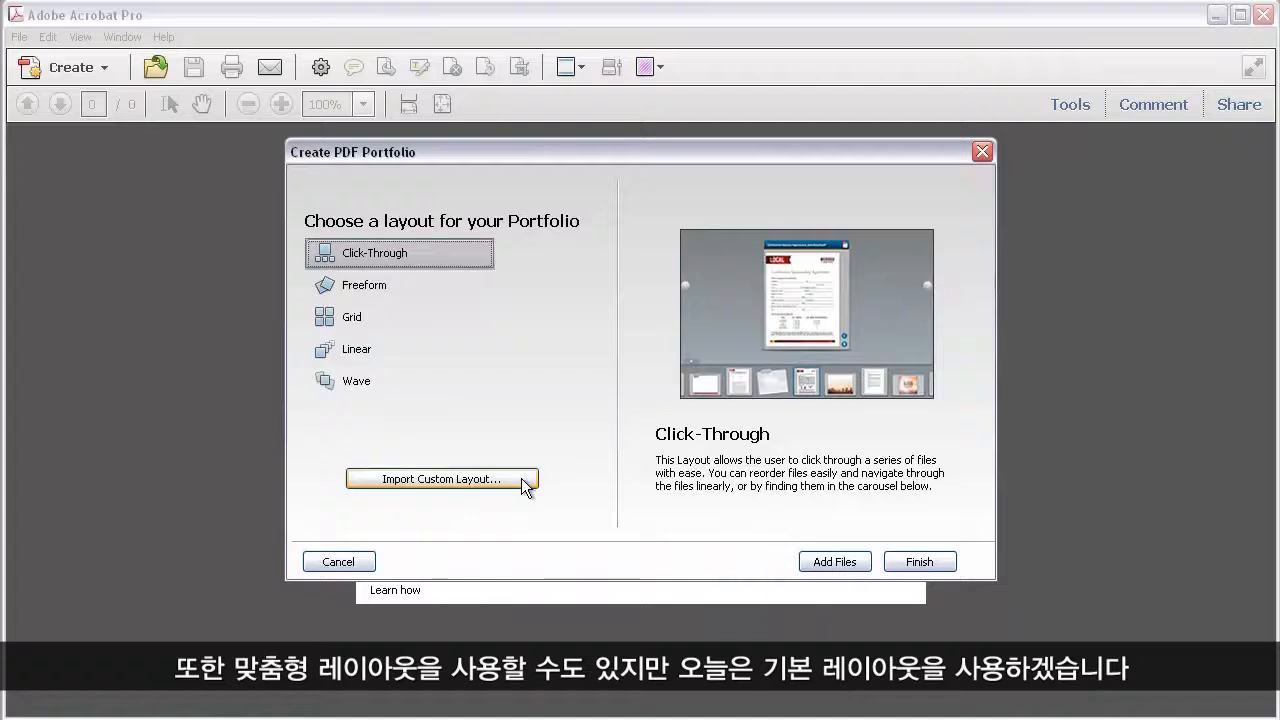
Build the portfolio from Conference Guide.pdf and Conference Sponsor Agreement Draft 070710.pdf, and close it without saving.
left_click(811, 562)
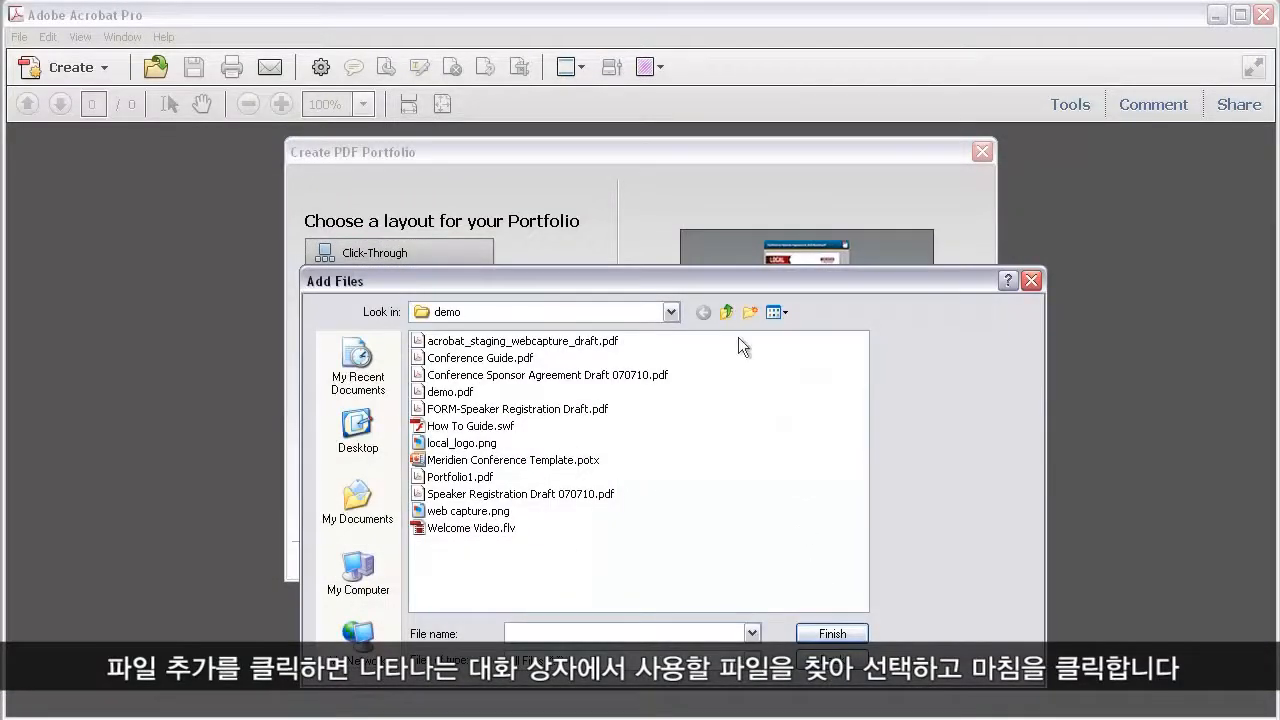
left_click_drag(690, 352, 600, 381)
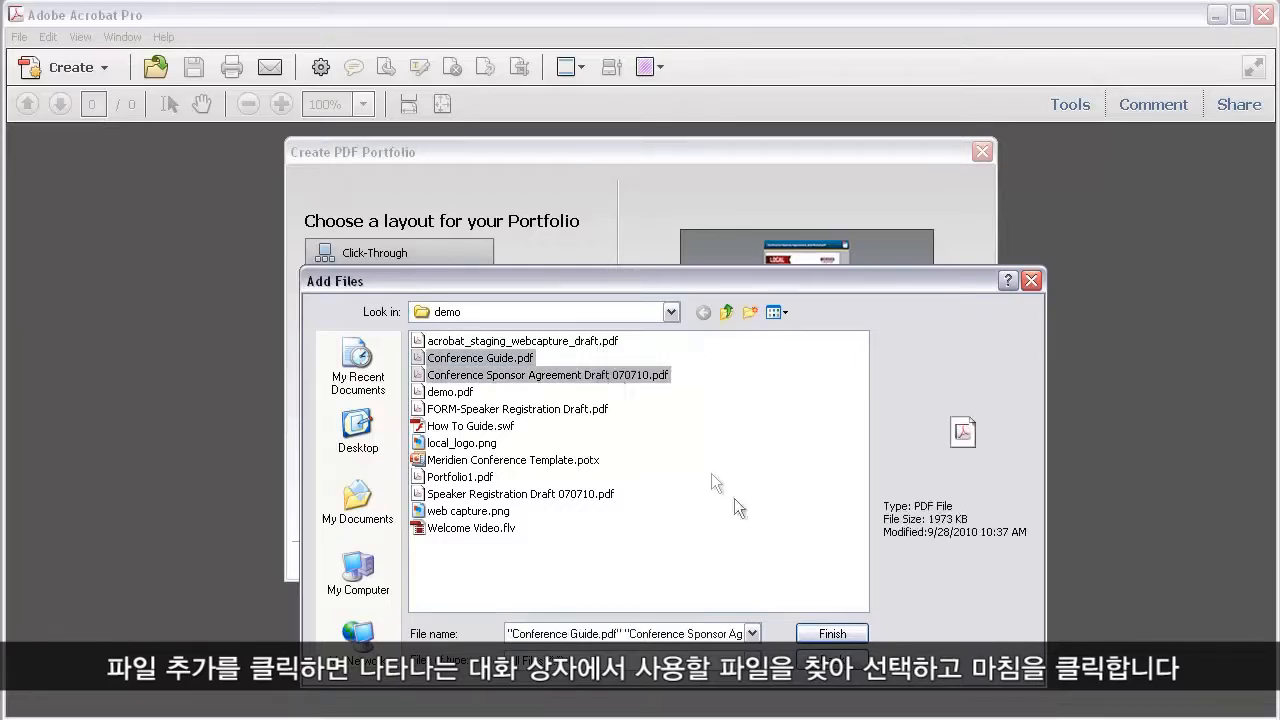
left_click(819, 634)
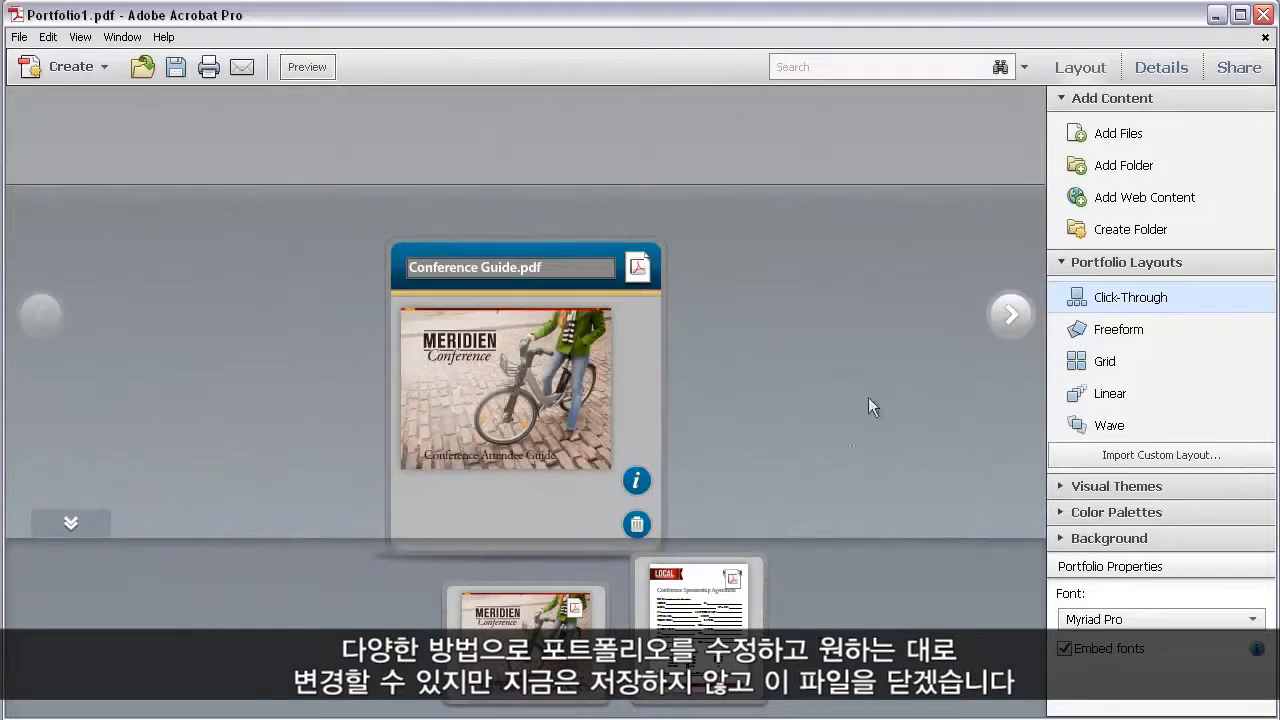
left_click(1265, 38)
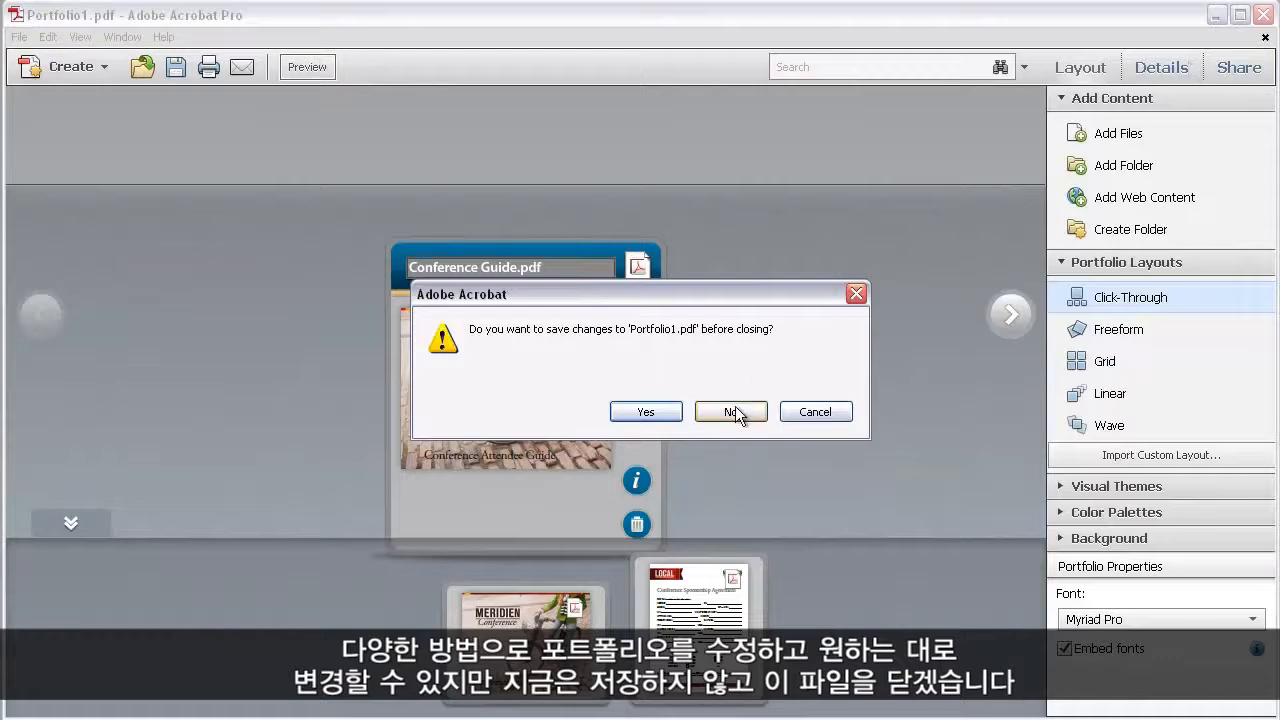
left_click(733, 411)
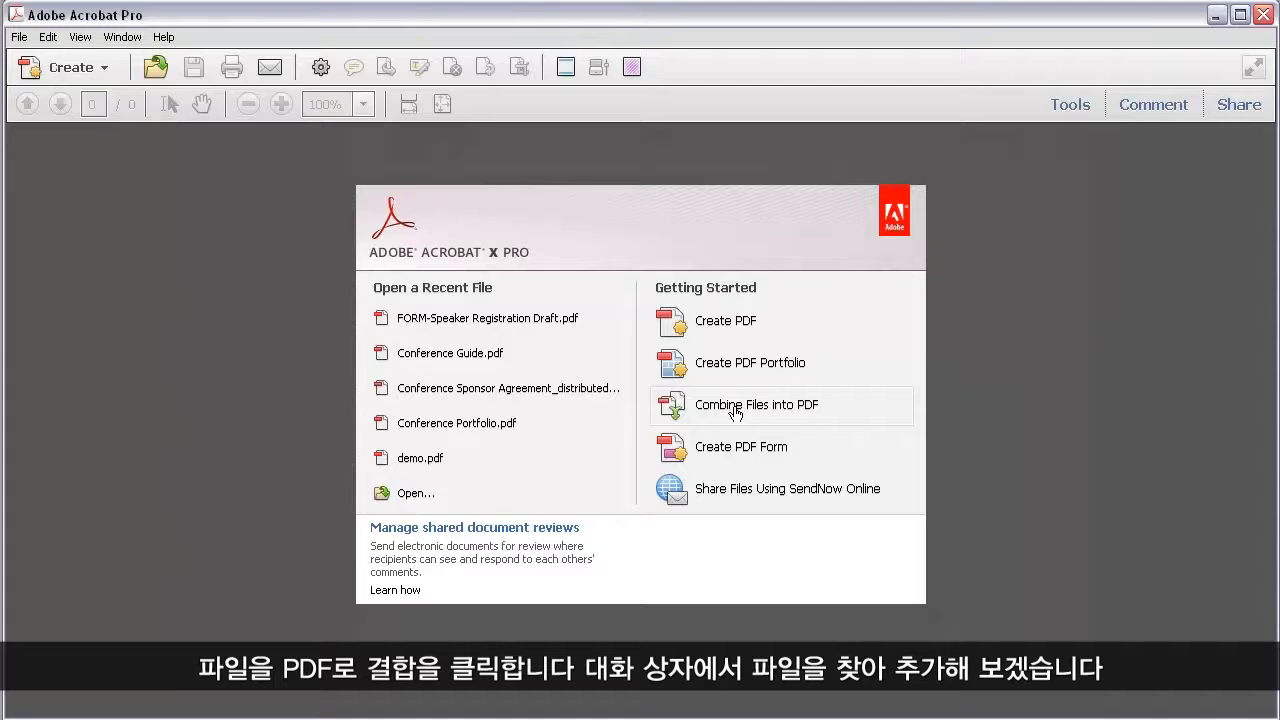
Combine acrobat_staging_webcapture_draft.pdf, Conference Guide.pdf and Conference Sponsor Agreement Draft 070710.pdf into a single PDF.
left_click(735, 410)
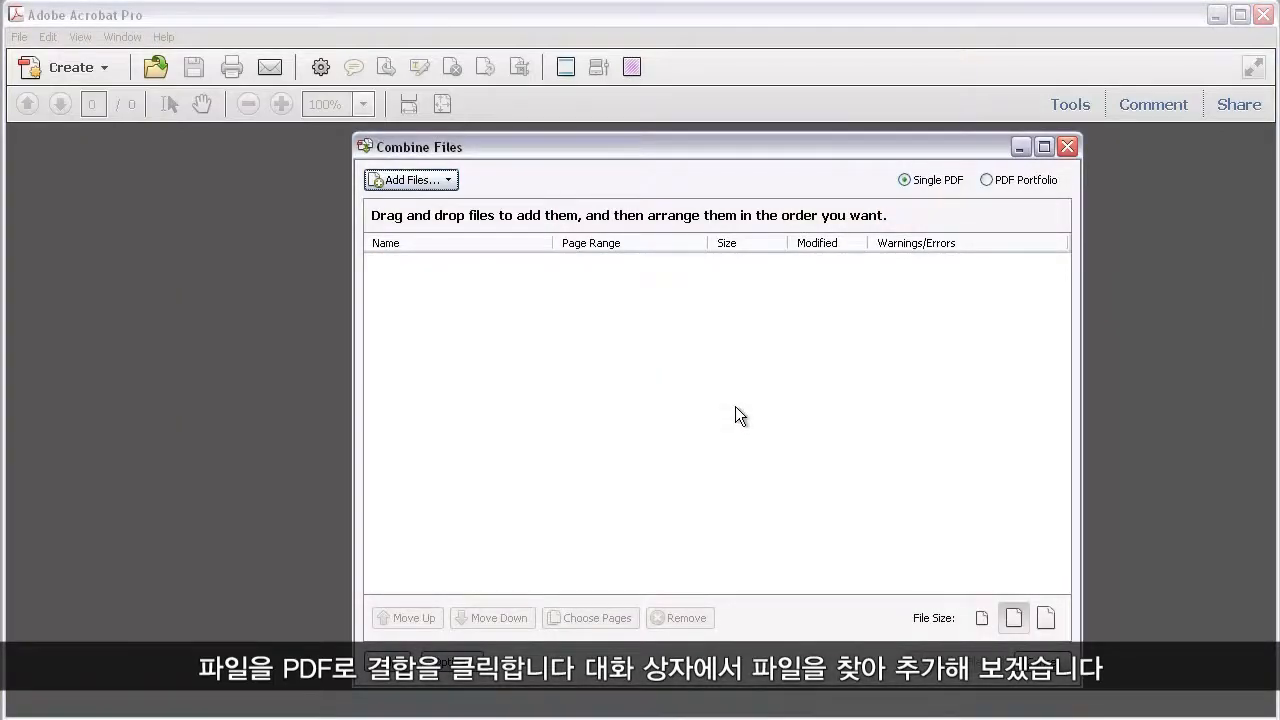
left_click(437, 179)
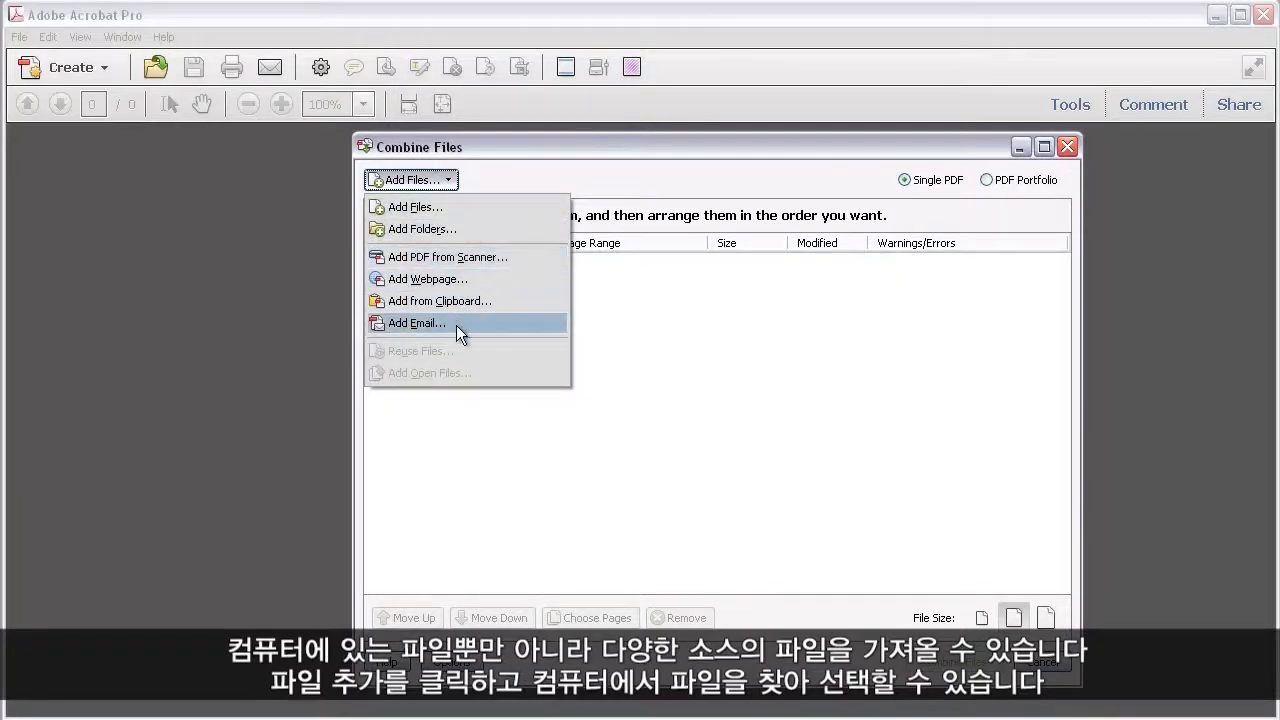
left_click(460, 206)
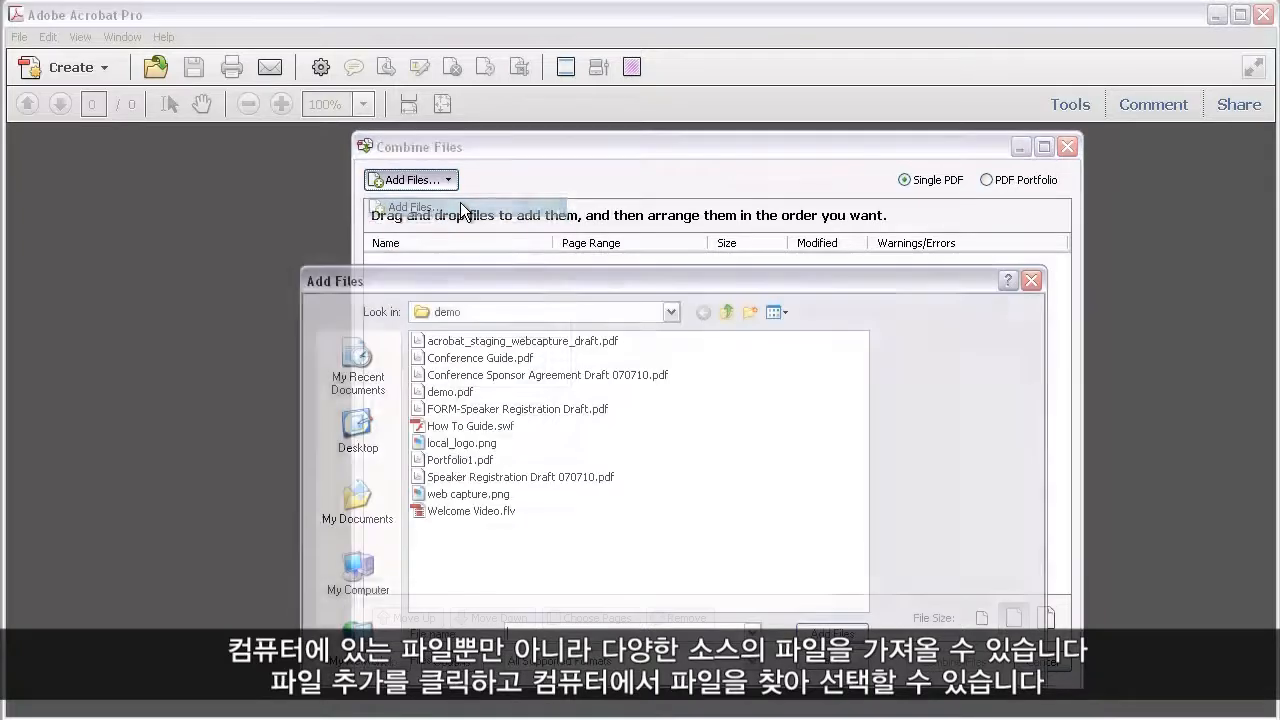
left_click_drag(667, 373, 600, 387)
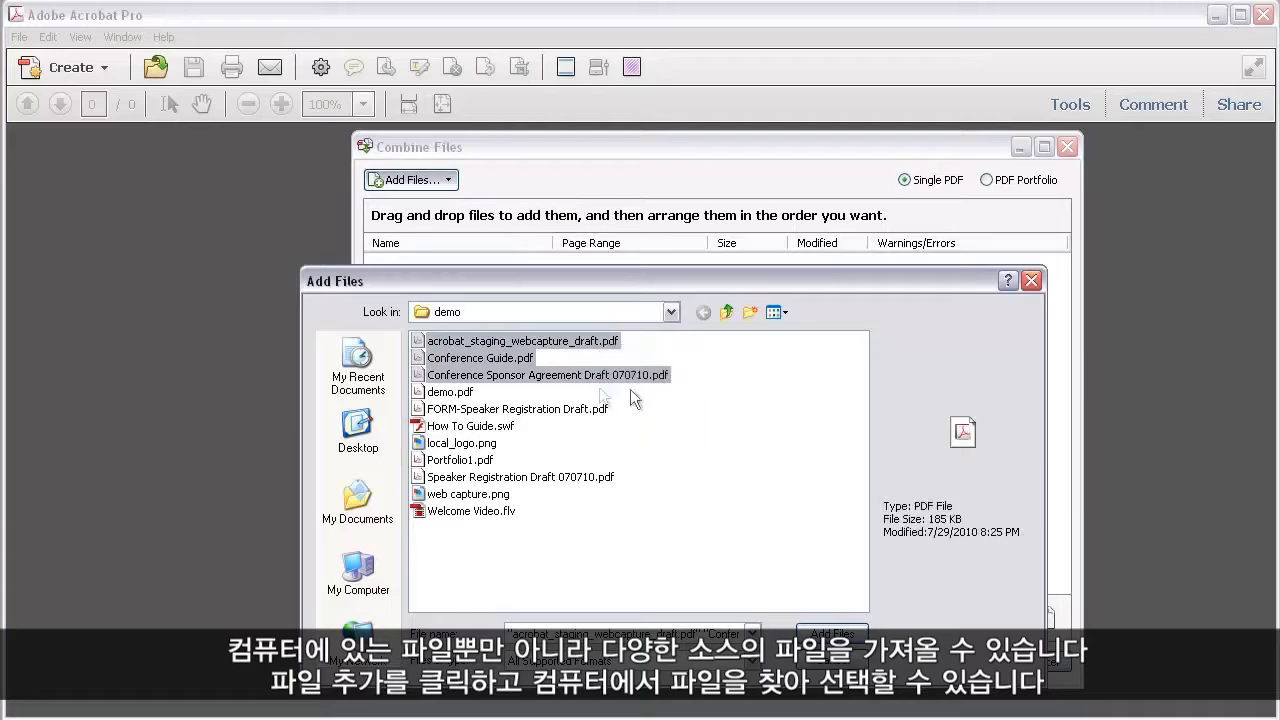
left_click(840, 635)
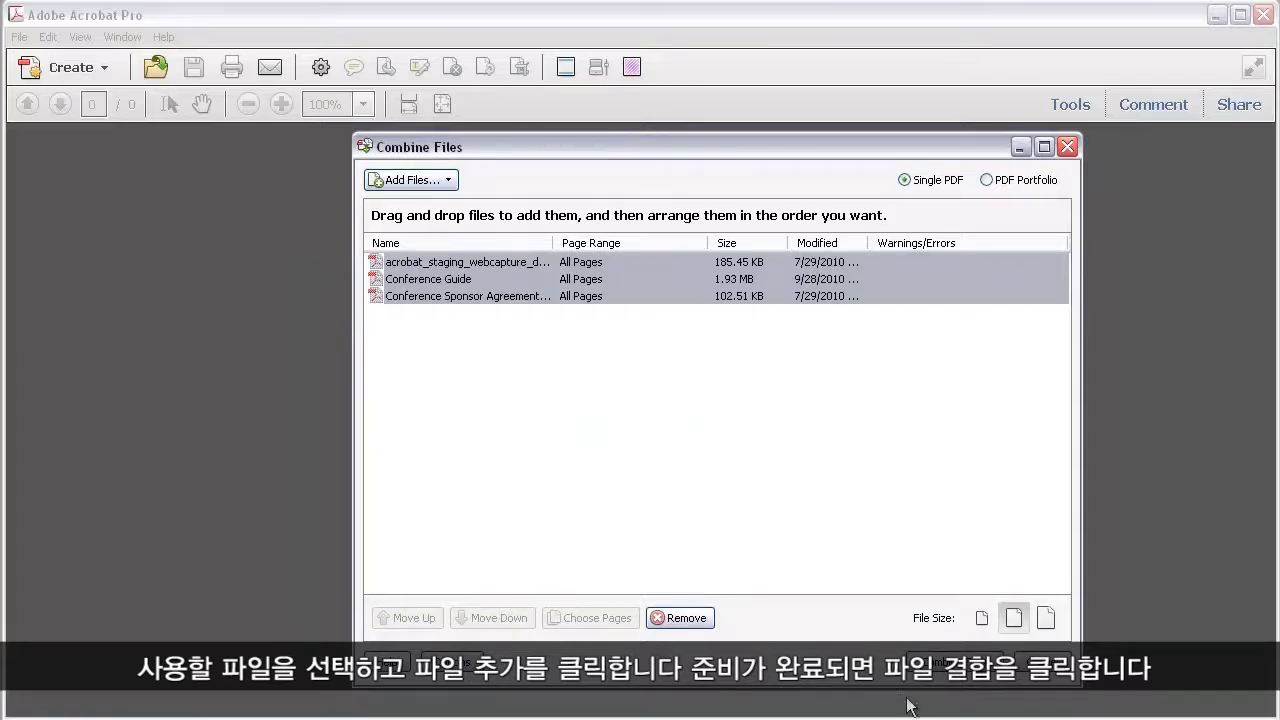
left_click(943, 663)
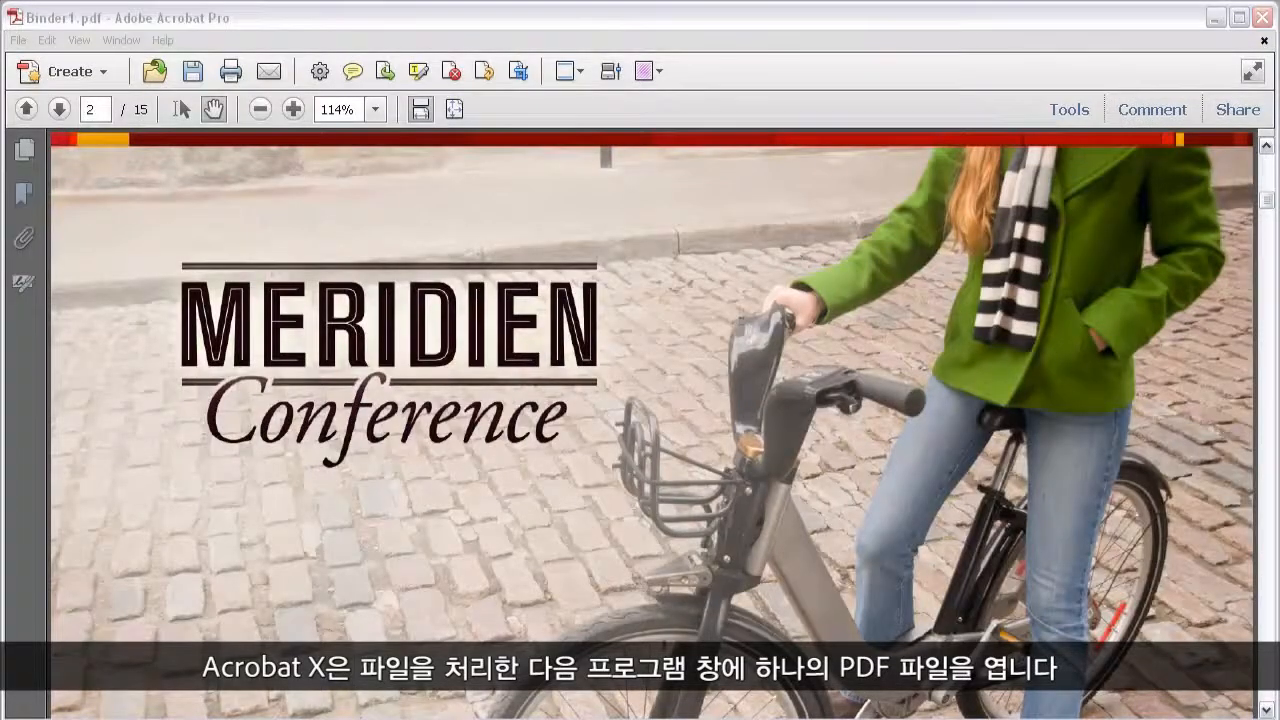
Check the bookmarks of the three source files in the combined PDF, and close it without saving.
left_click(24, 196)
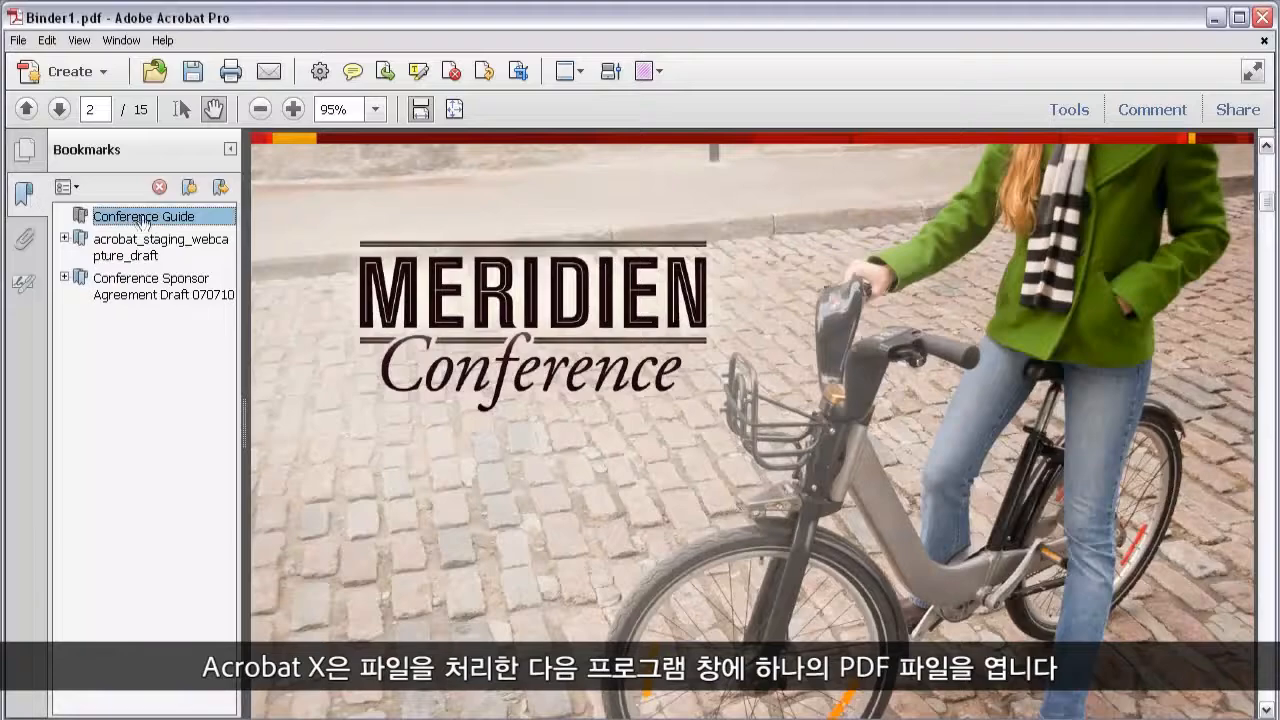
left_click(145, 241)
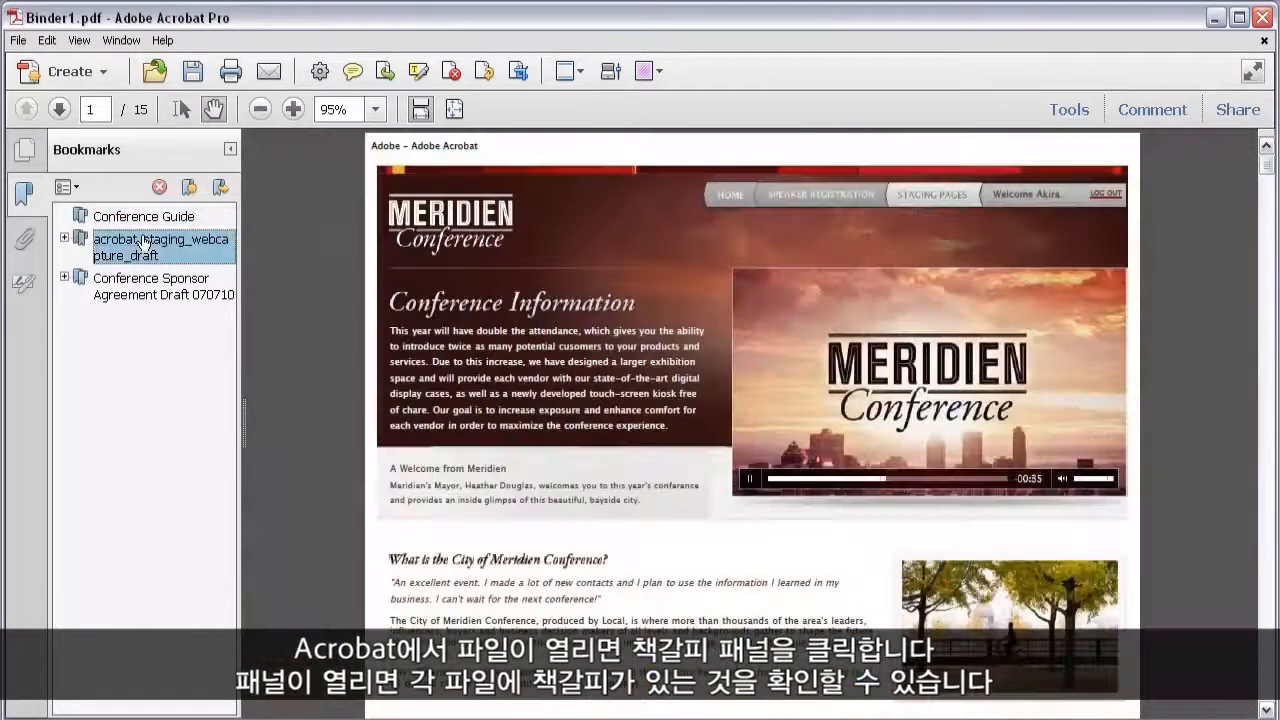
left_click(147, 284)
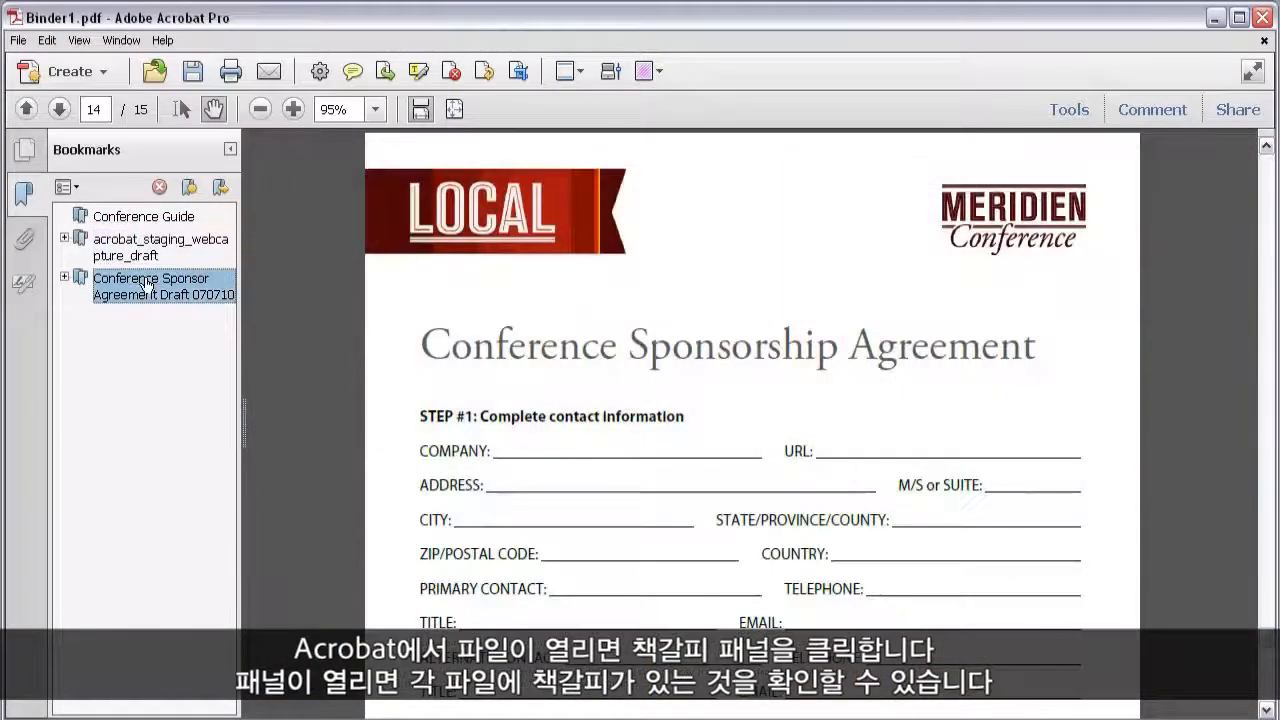
left_click(168, 222)
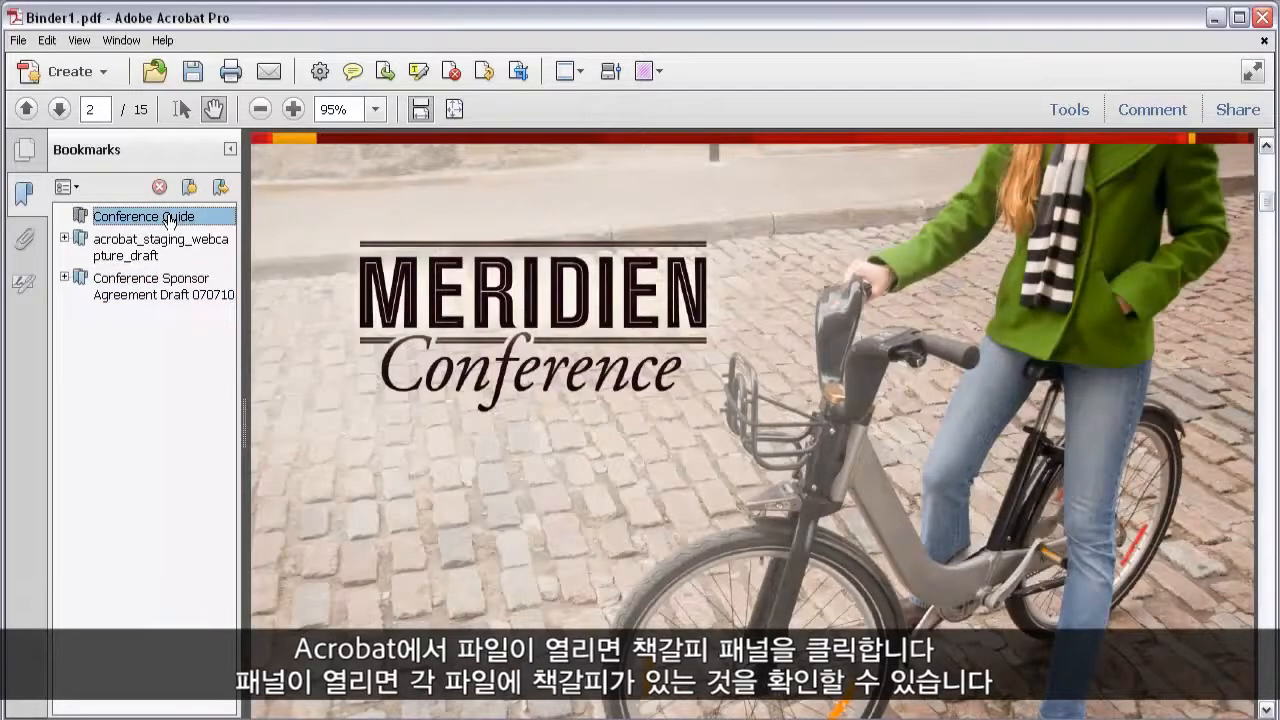
left_click(1264, 40)
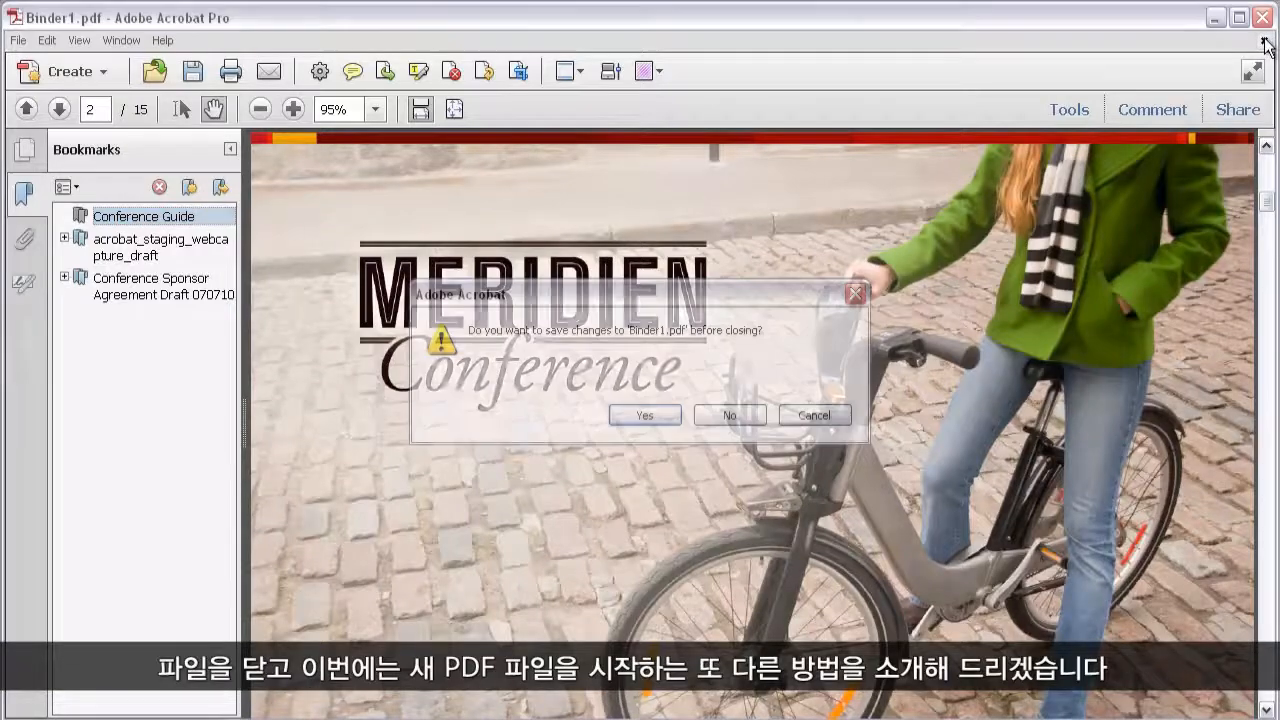
left_click(730, 416)
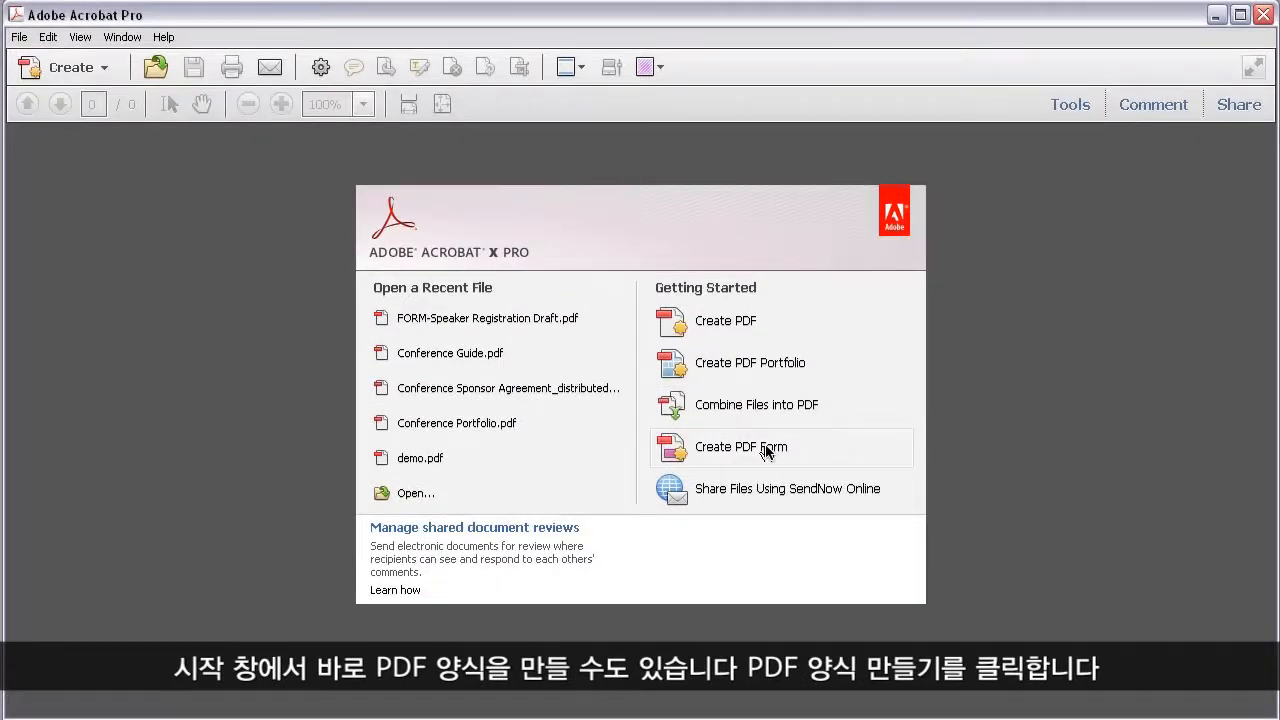
Create a PDF form from the existing file FORM-Speaker Registration Draft.pdf in the demo folder.
left_click(766, 451)
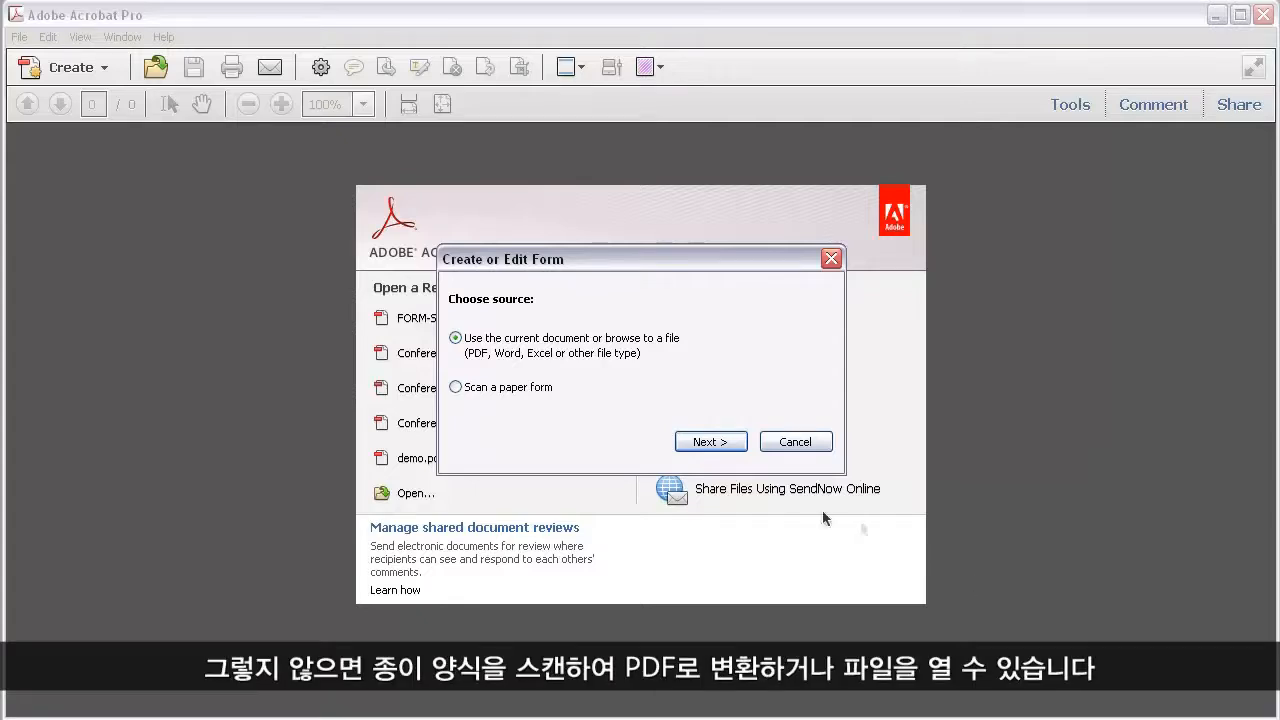
left_click(728, 451)
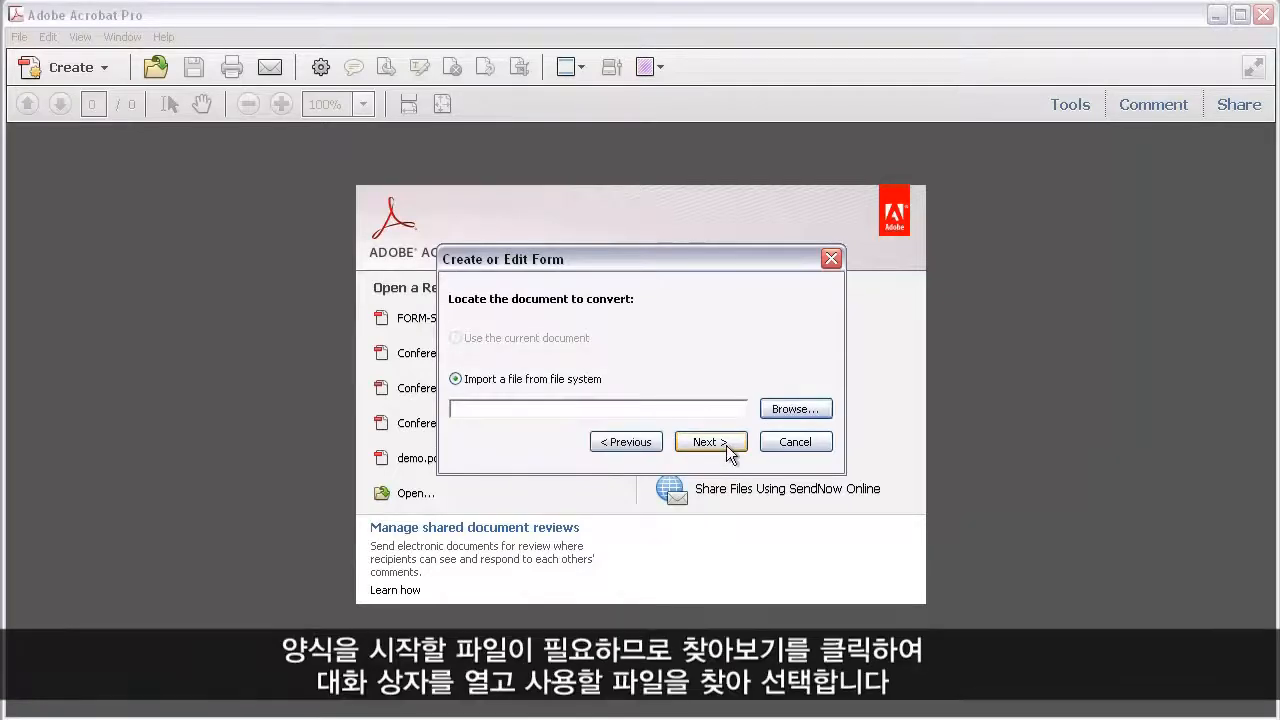
left_click(805, 410)
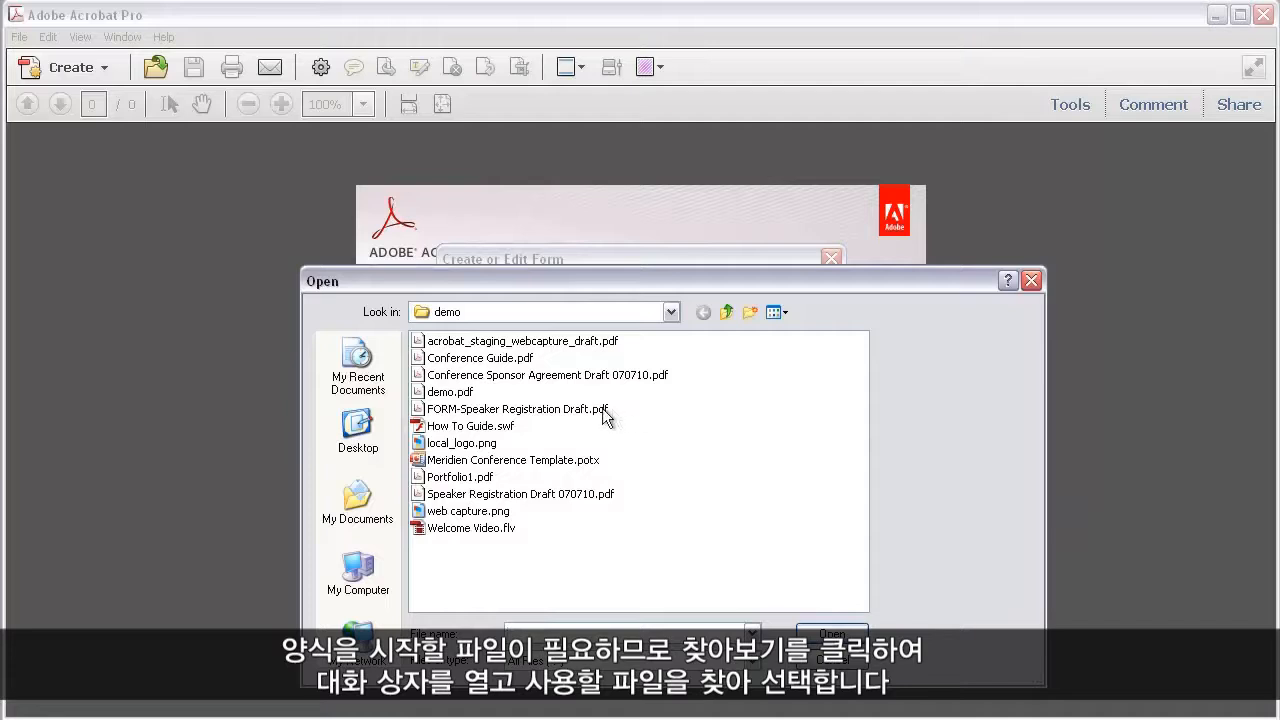
left_click(598, 410)
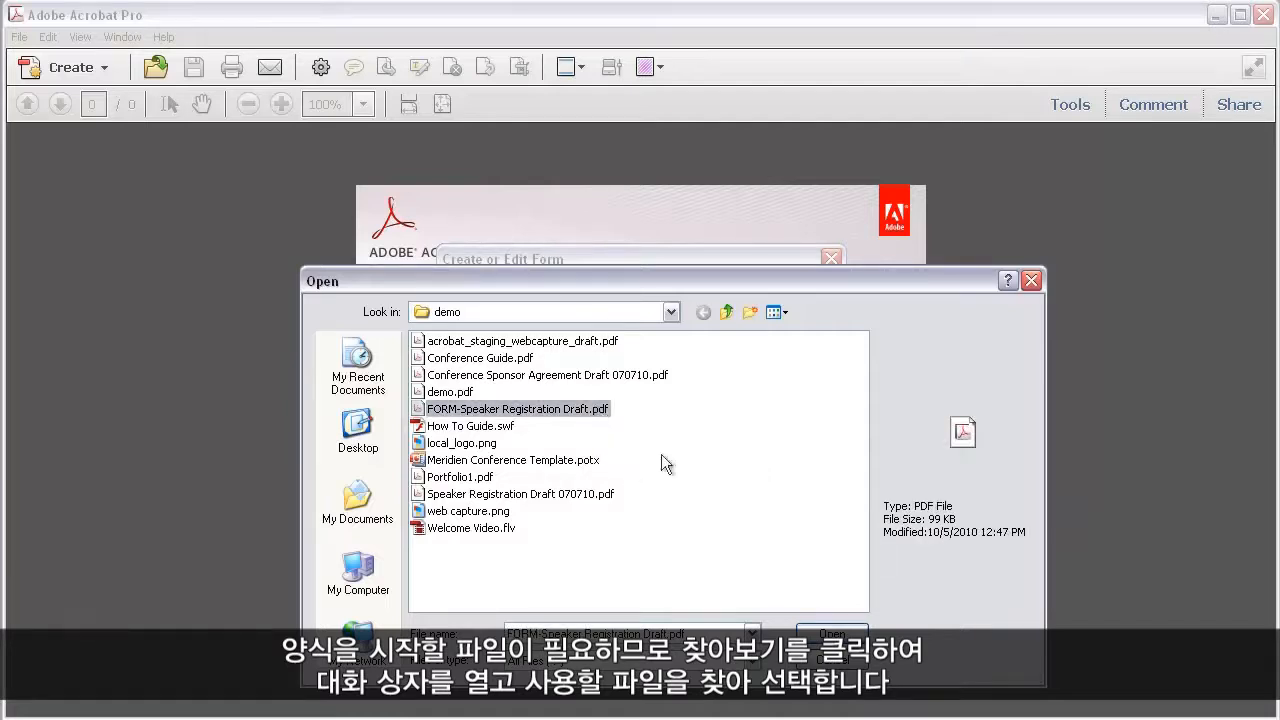
left_click(831, 636)
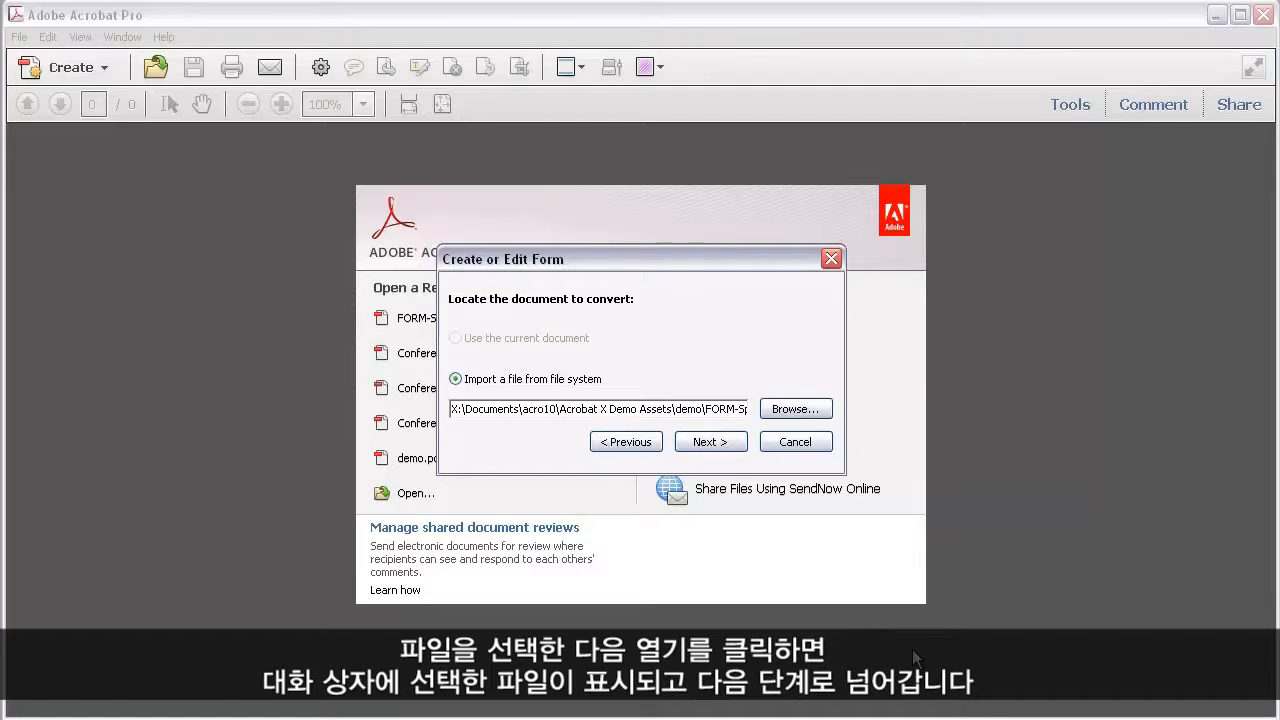
left_click(712, 441)
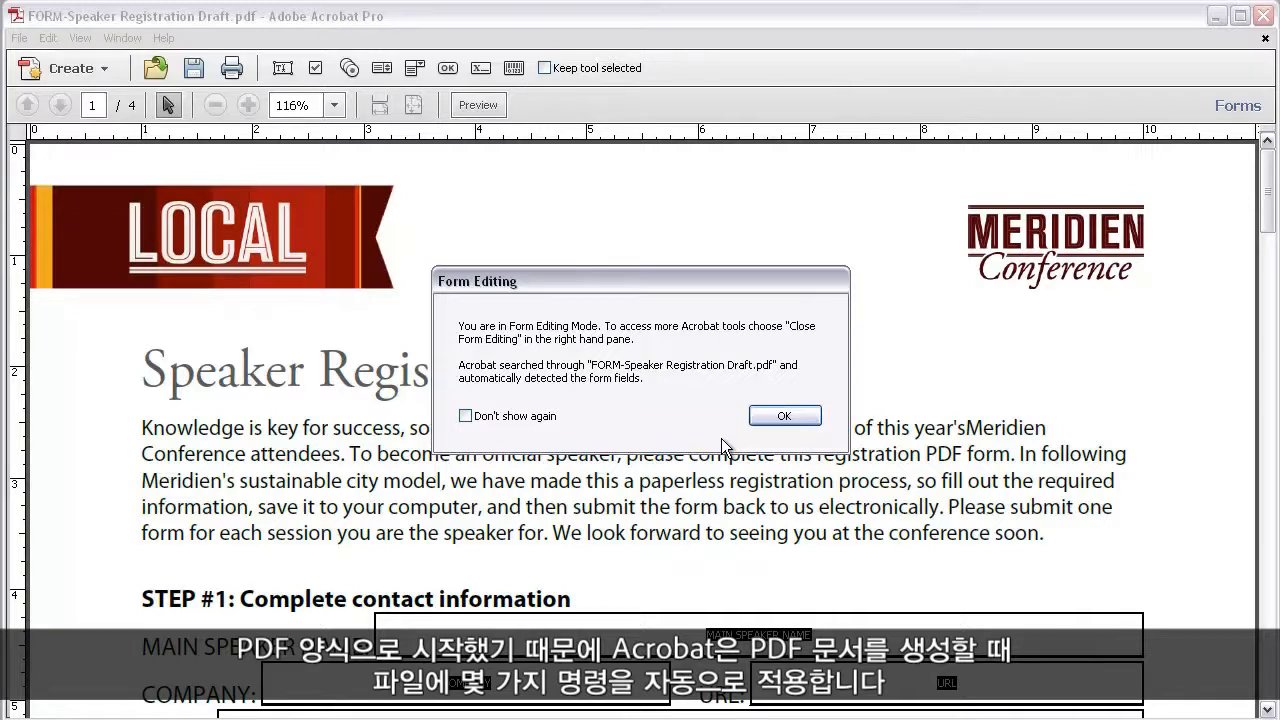
Dismiss the form editing notice, select the detected MAIN SPEAKER NAME field on page 1, and close the form without saving.
left_click(785, 416)
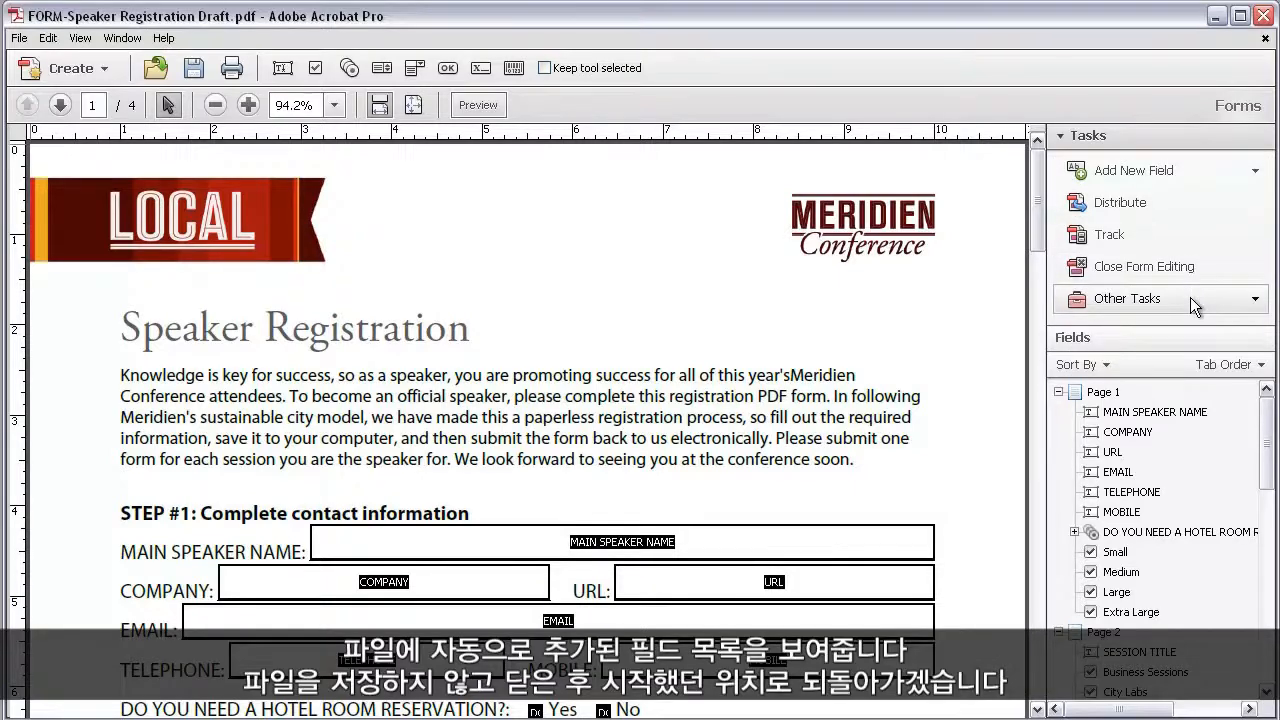
left_click(1168, 414)
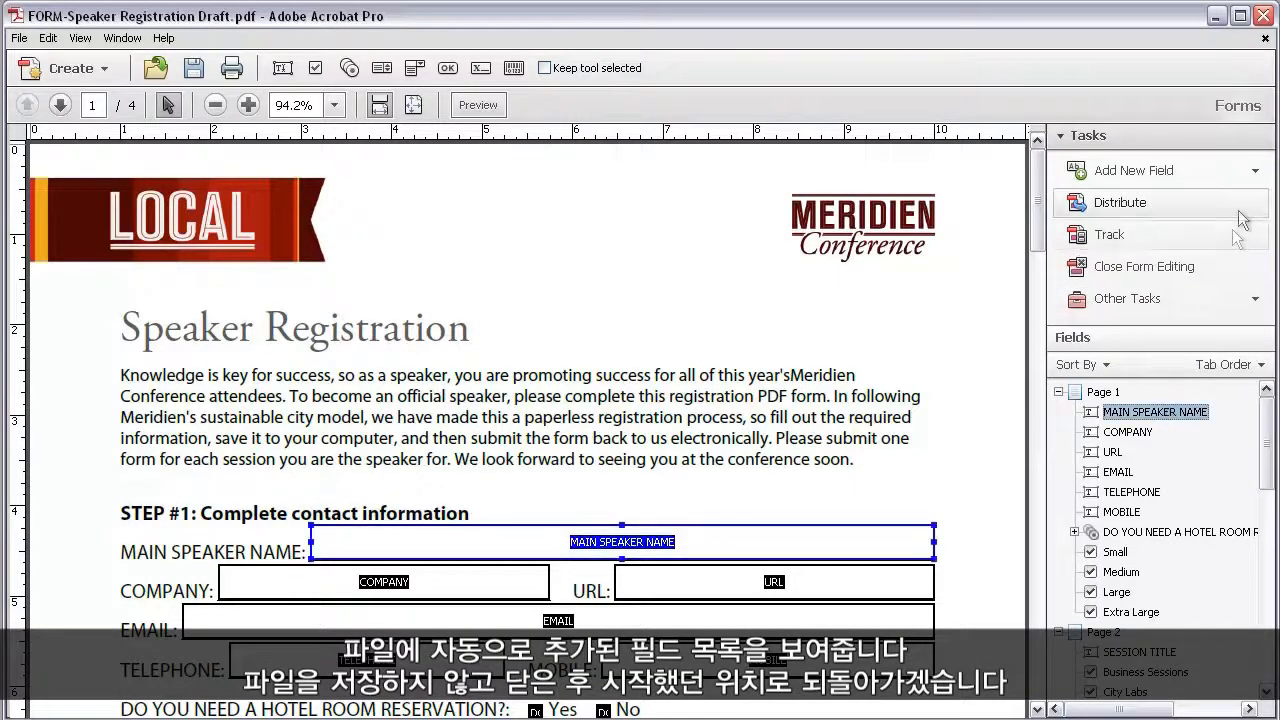
left_click(1265, 40)
left_click(731, 412)
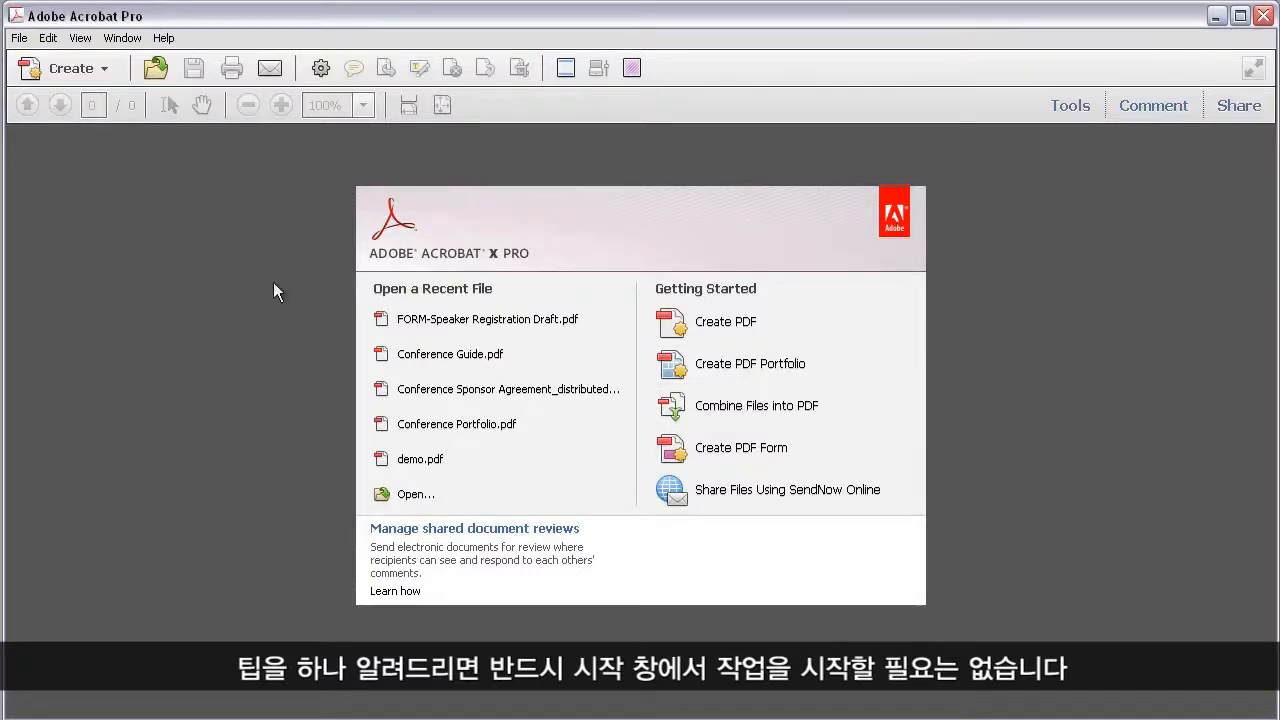
Examine the program's lists of PDF creation options available outside the welcome screen.
left_click(22, 38)
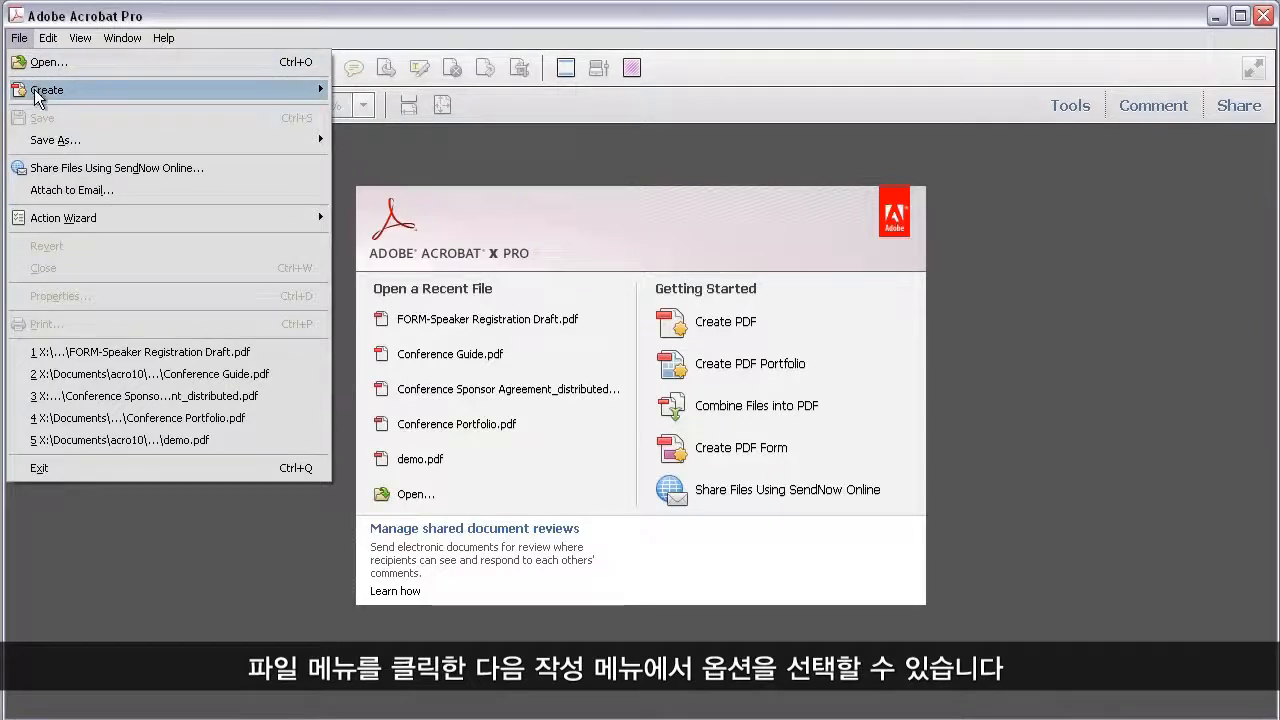
mouse_move(36, 92)
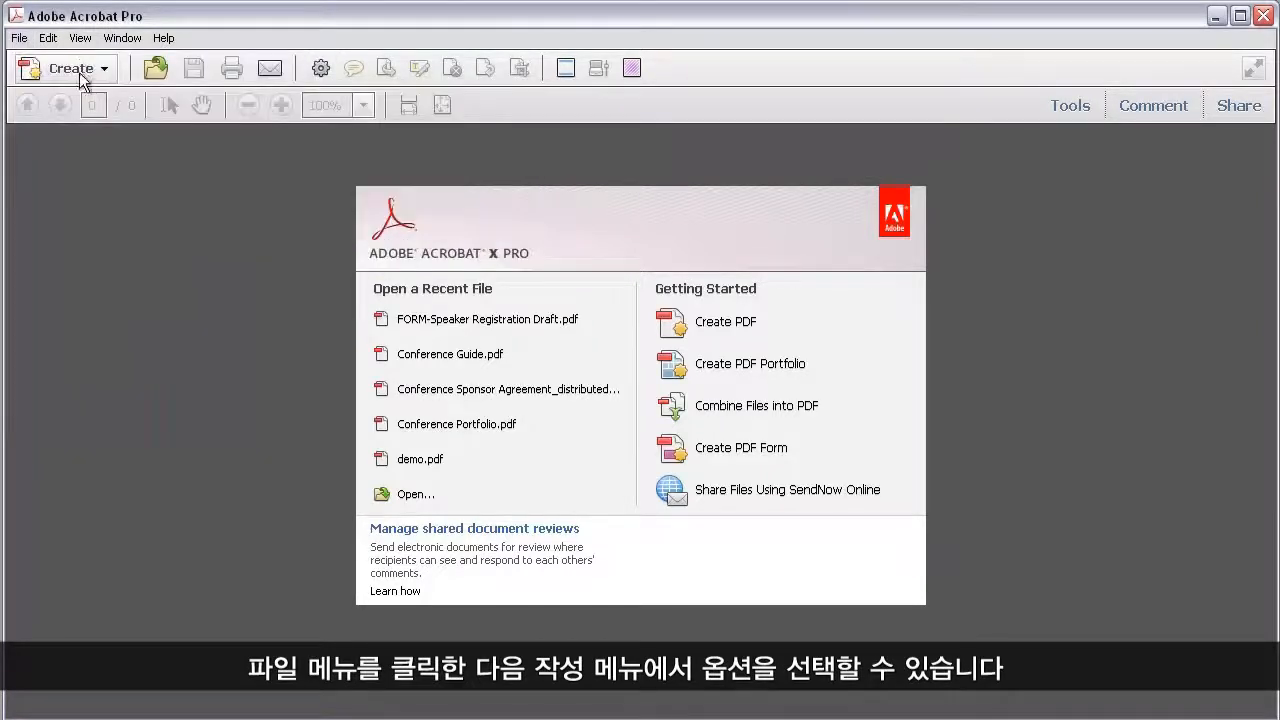
left_click(80, 74)
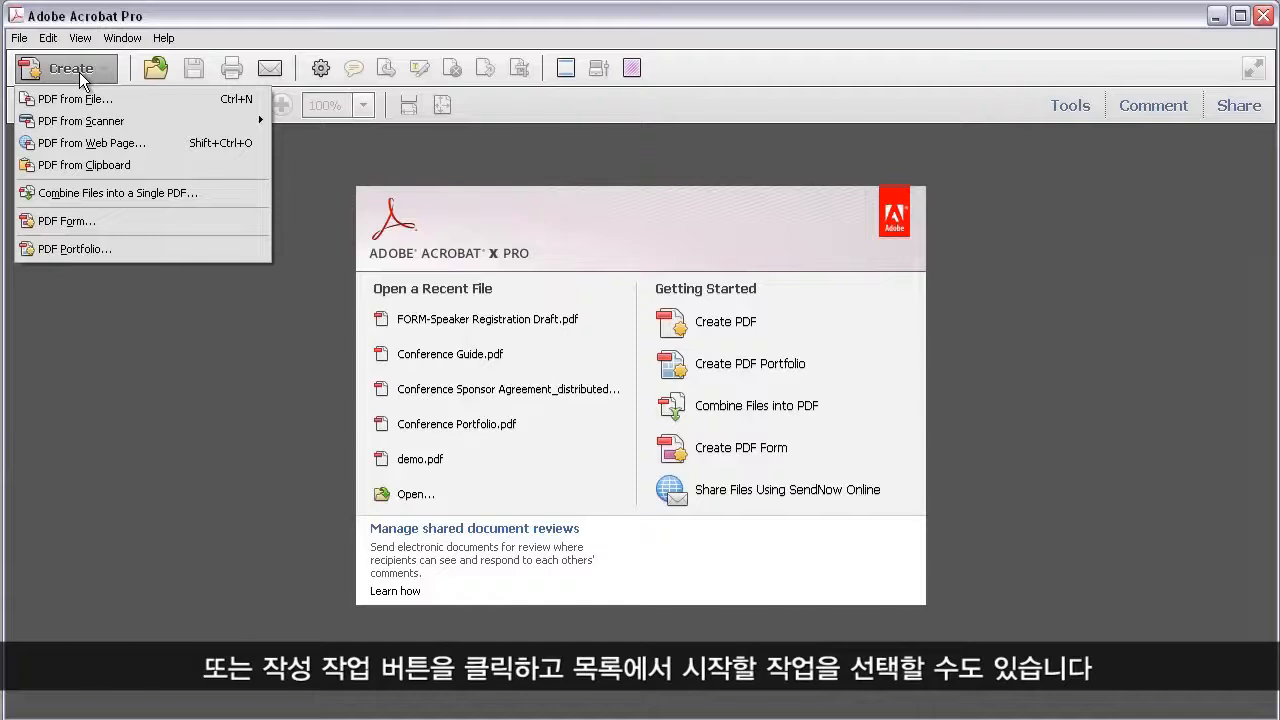